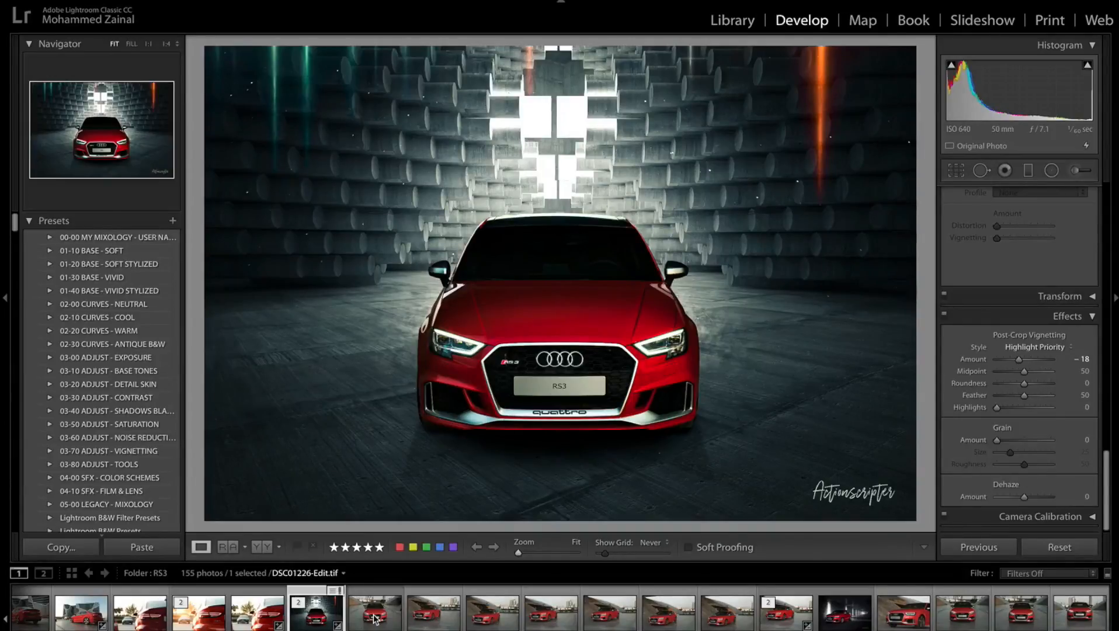
Display the original DSC01226.ARW photo, and switch to Chrome to view the published Audi ad post on the photographer's Instagram profile.
click(374, 613)
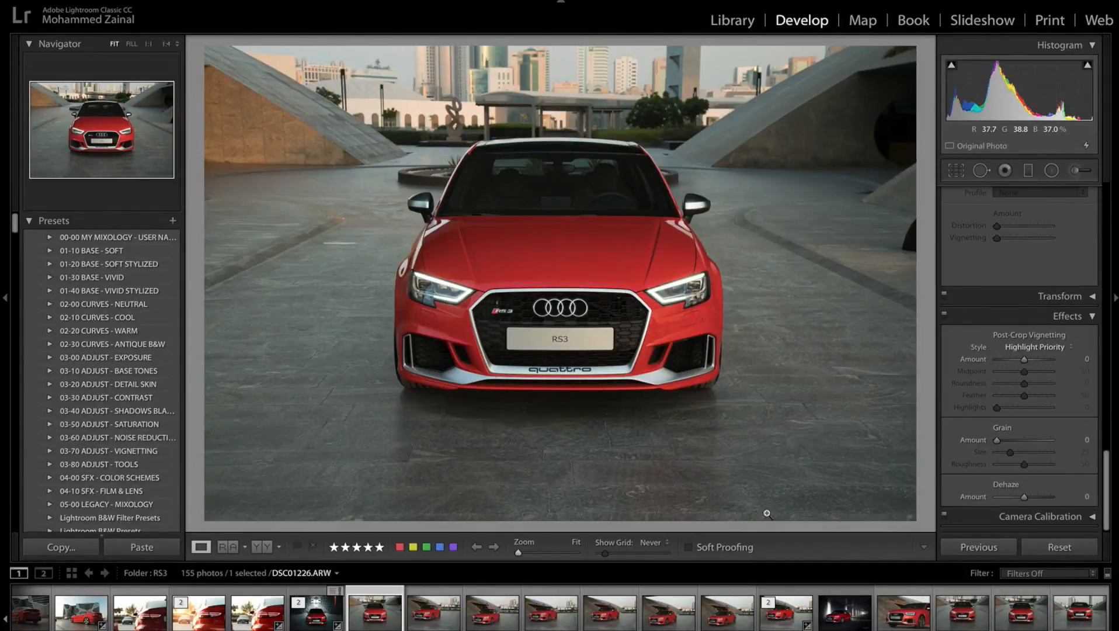
key(super+Tab)
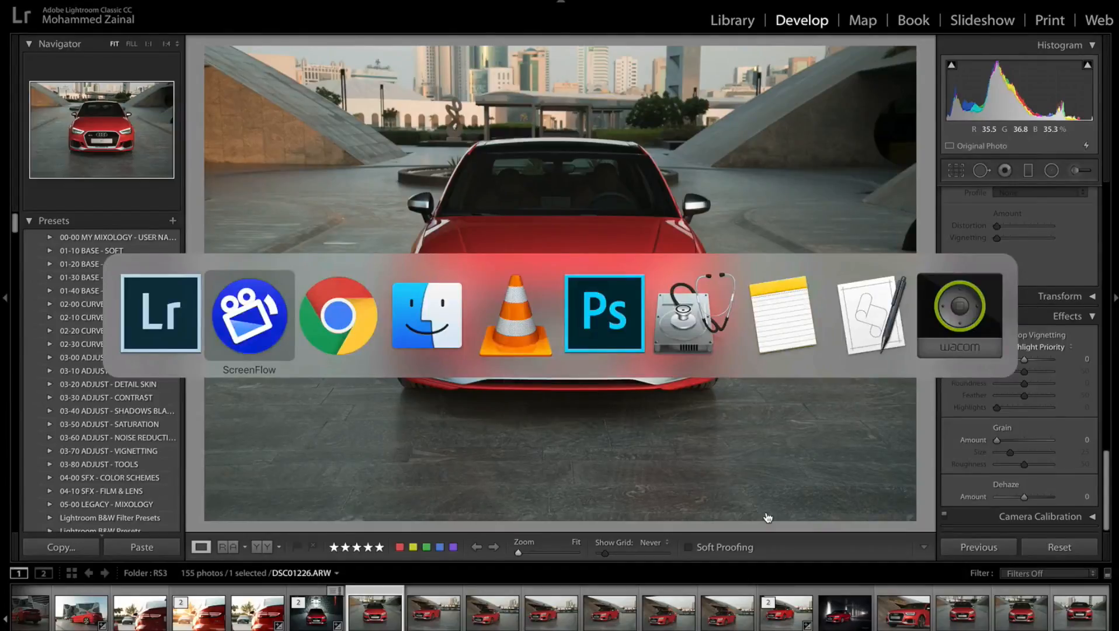
key(super+Tab)
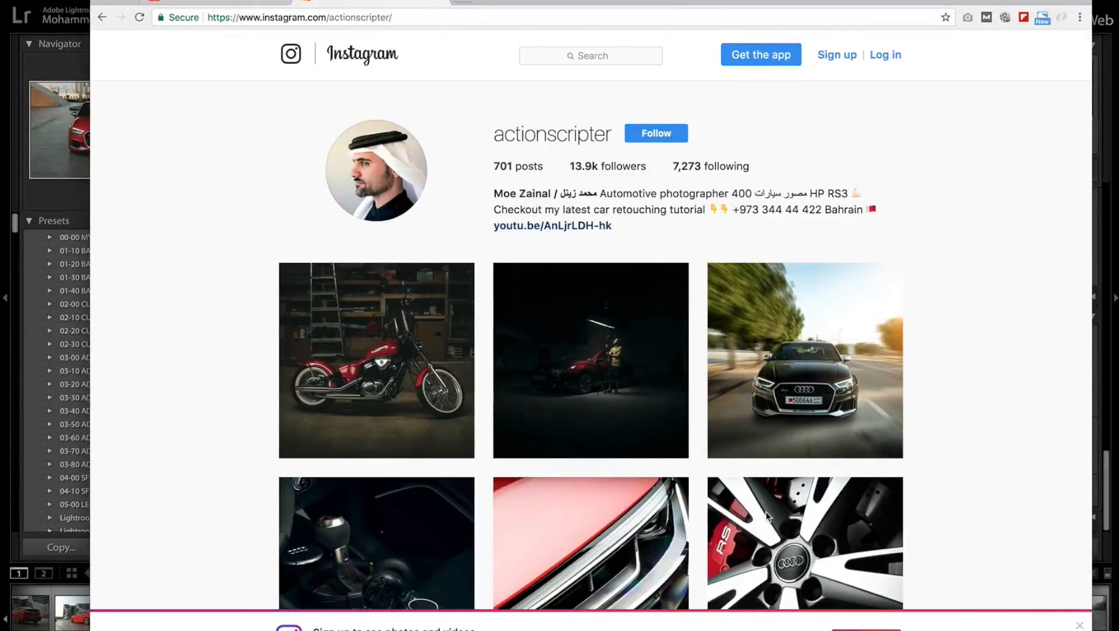
scroll(766, 512, down, 3)
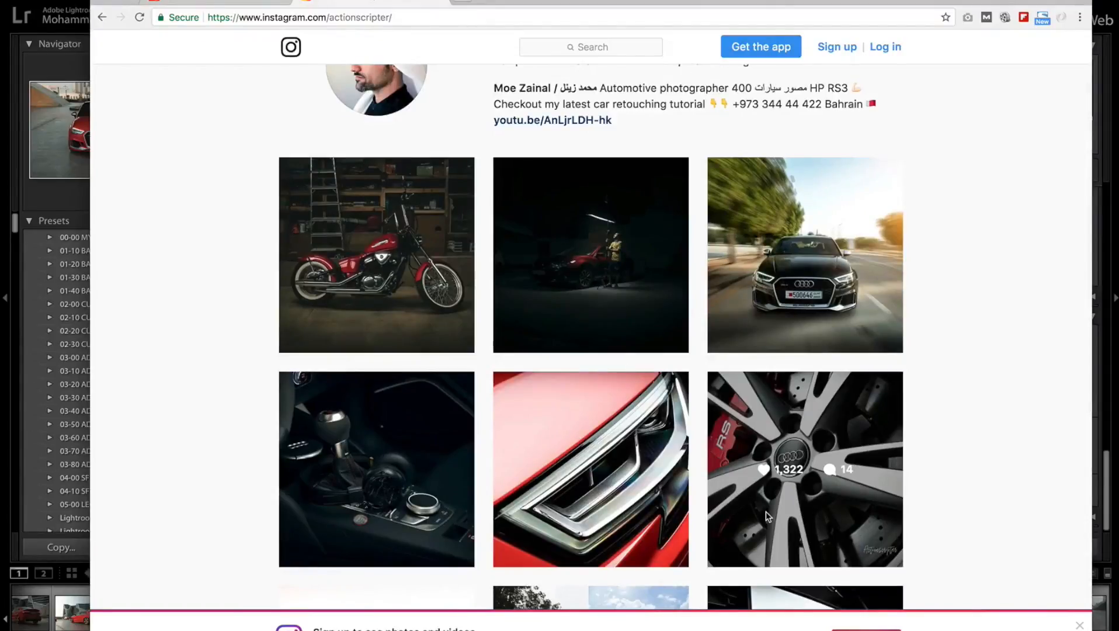
scroll(765, 512, down, 10)
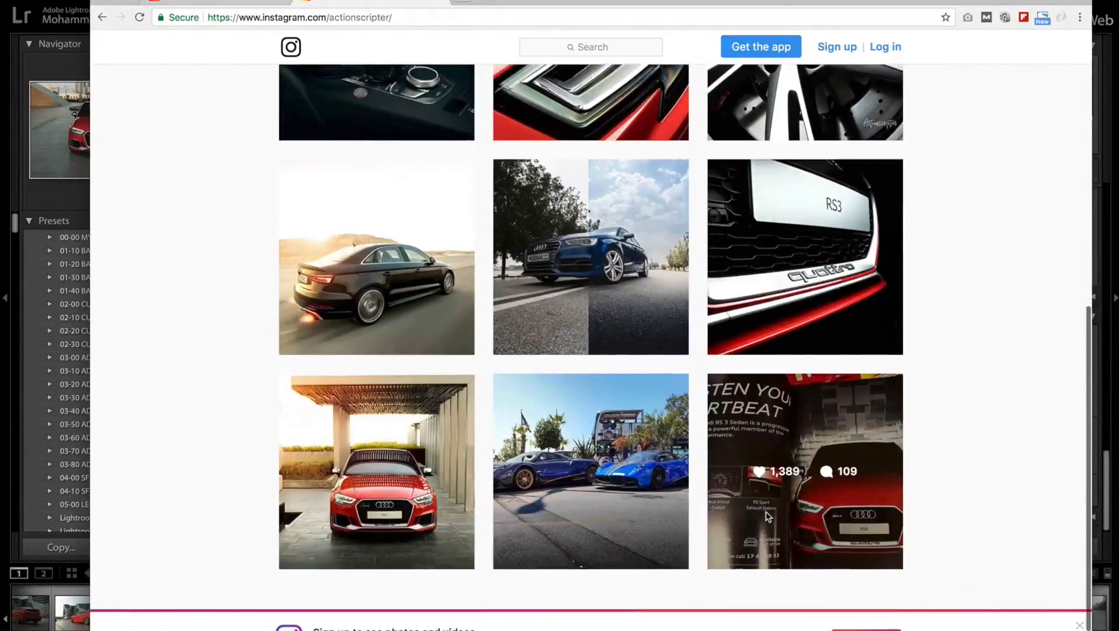
click(795, 416)
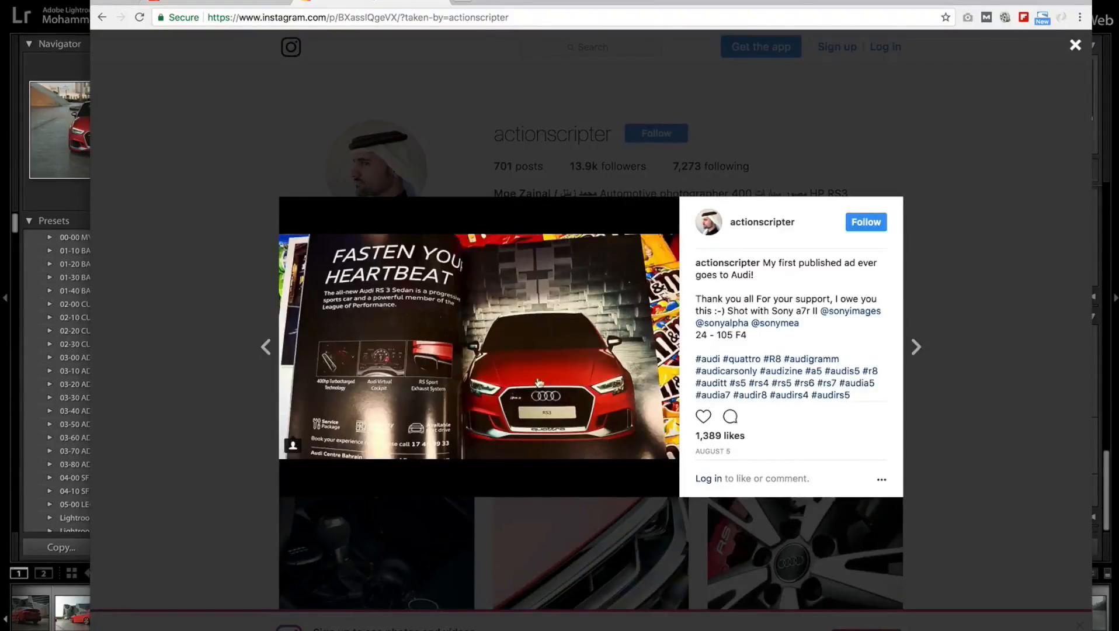
scroll(526, 363, up, 3)
scroll(526, 364, up, 3)
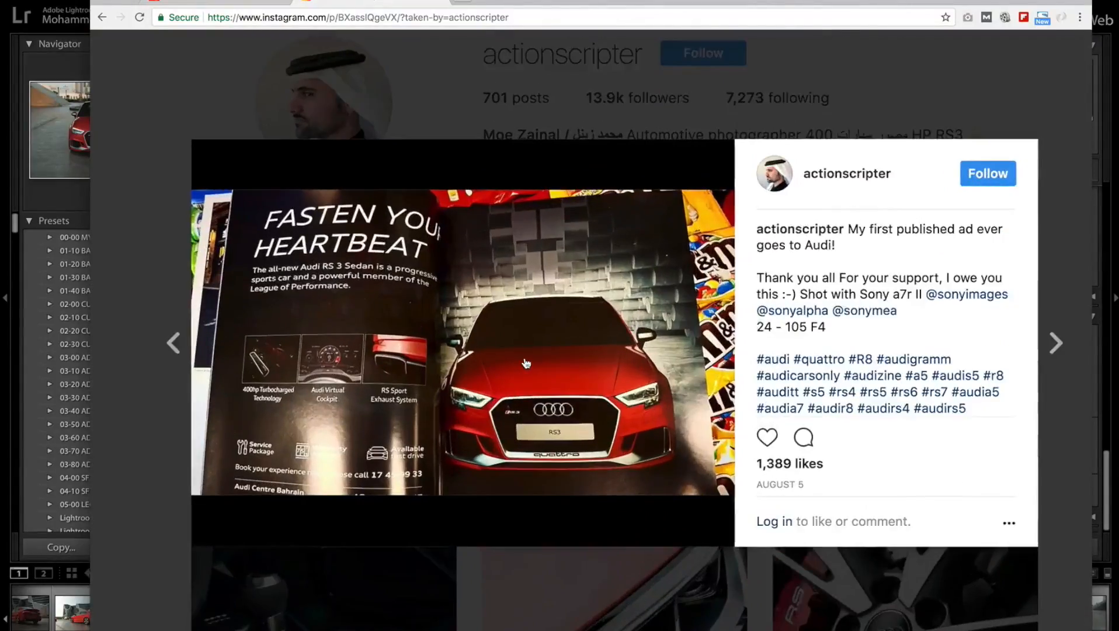
Close the ad post and browse the other car photos on the Instagram profile.
scroll(526, 364, down, 5)
click(942, 263)
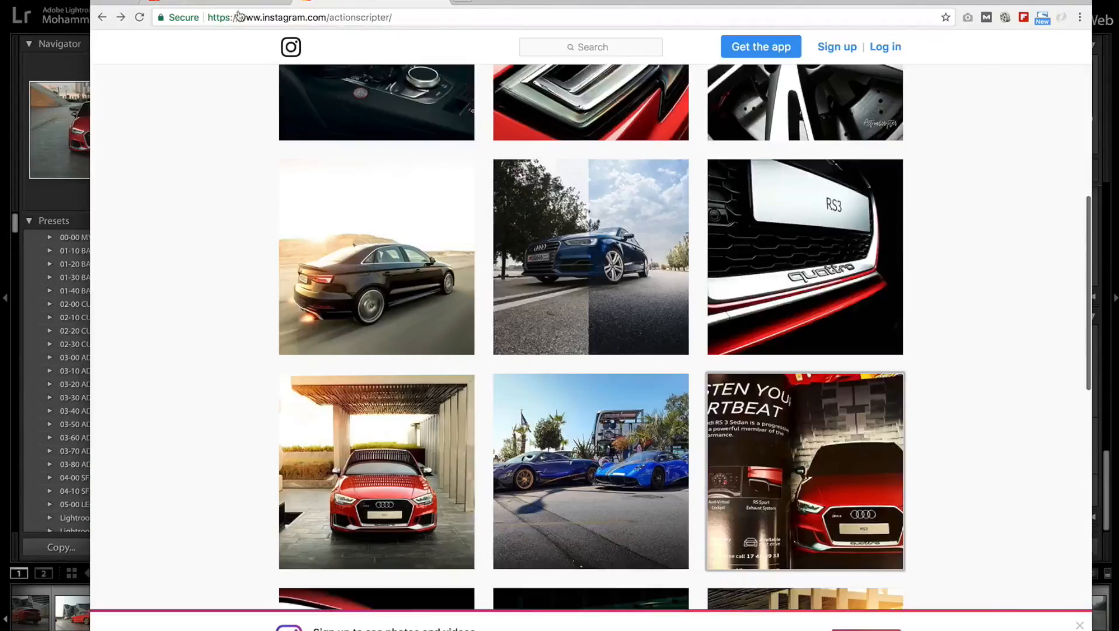
scroll(490, 234, up, 2)
scroll(491, 236, up, 5)
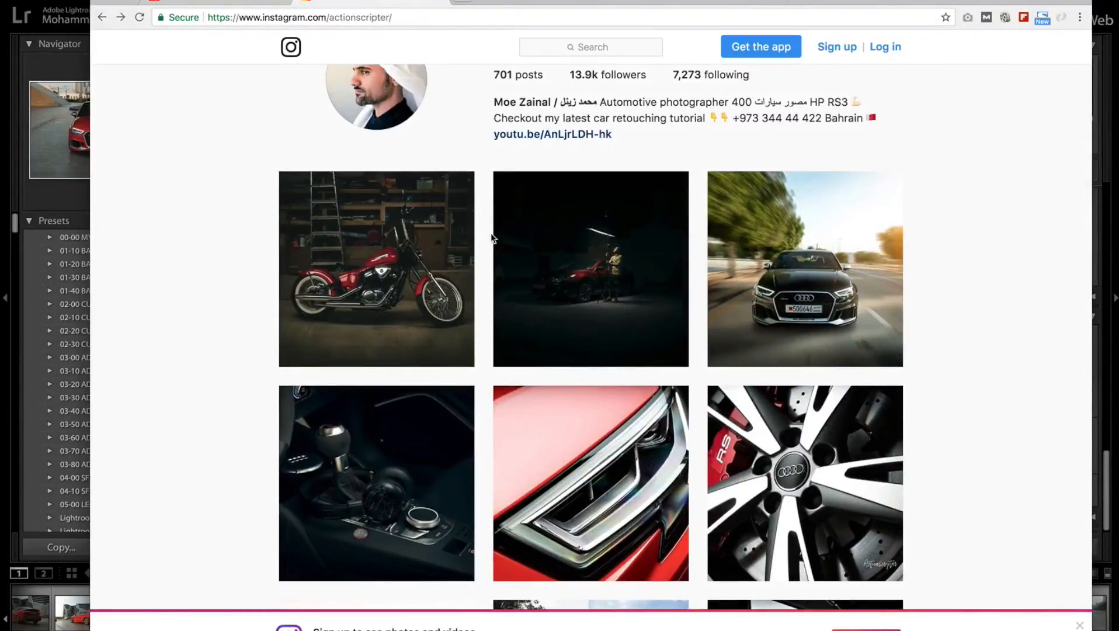
scroll(491, 236, down, 10)
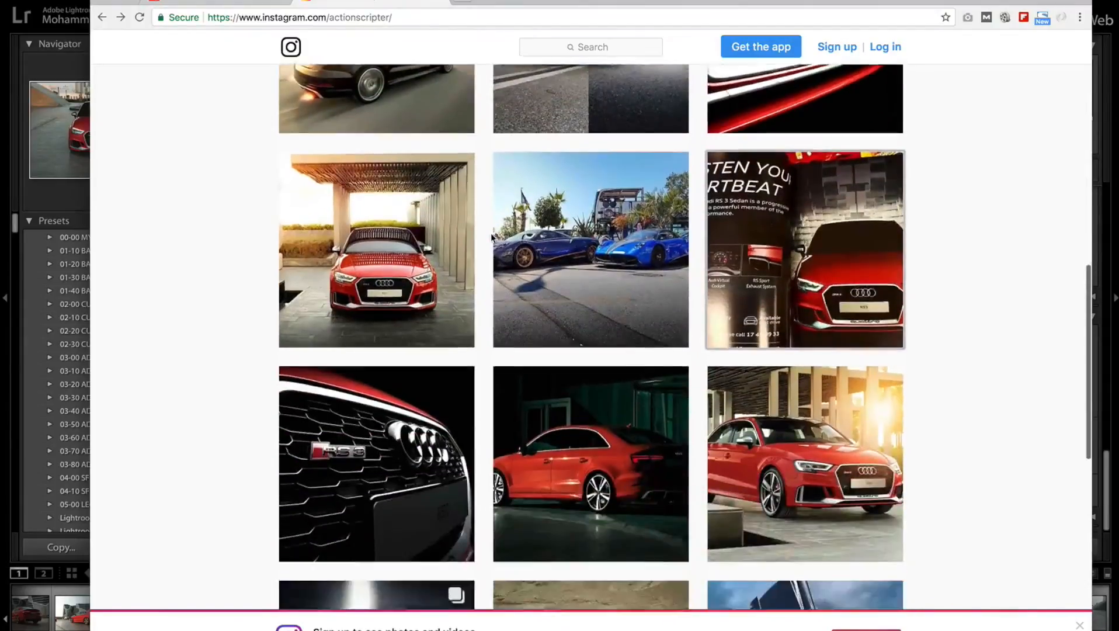
scroll(490, 234, down, 3)
scroll(491, 233, up, 15)
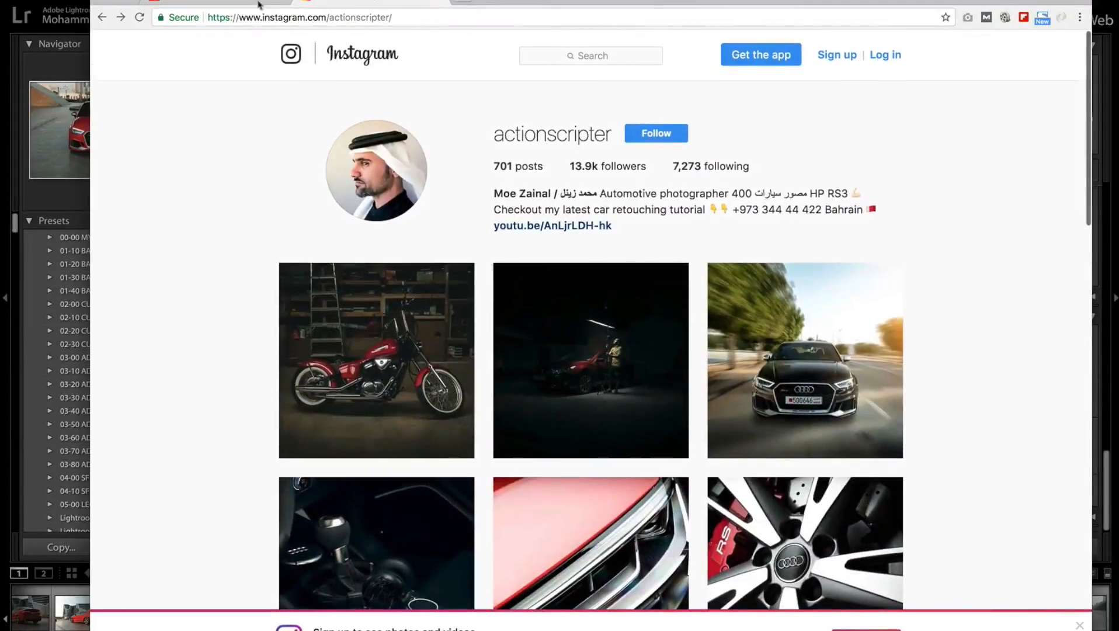
Open the details page of the empty dark abstract concrete room image from the Shutterstock "walls" collection.
click(238, 3)
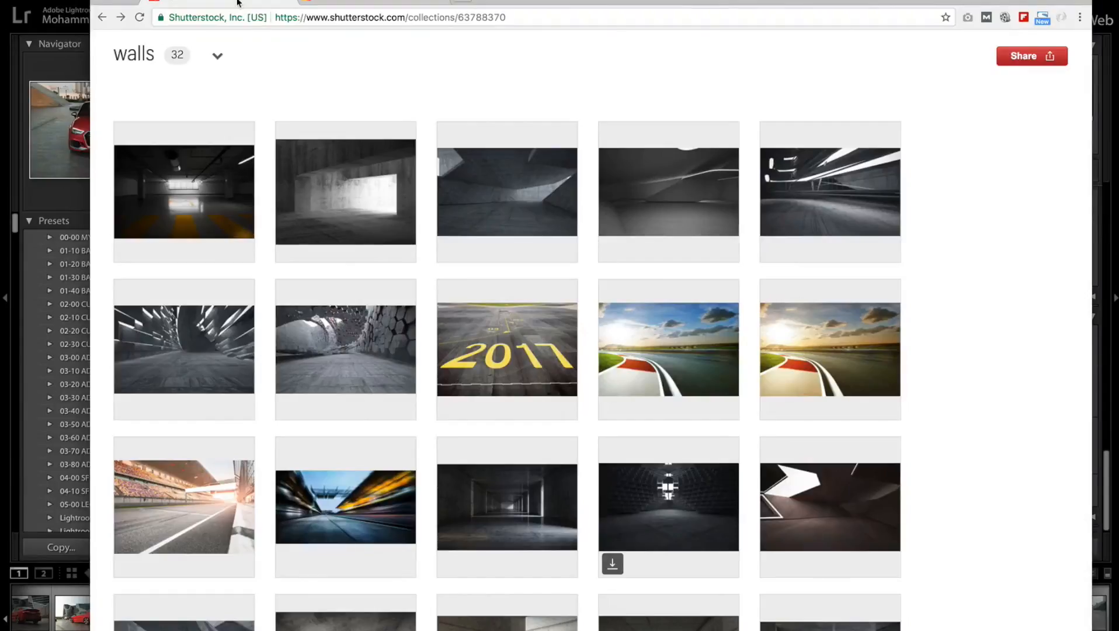
mouse_move(558, 216)
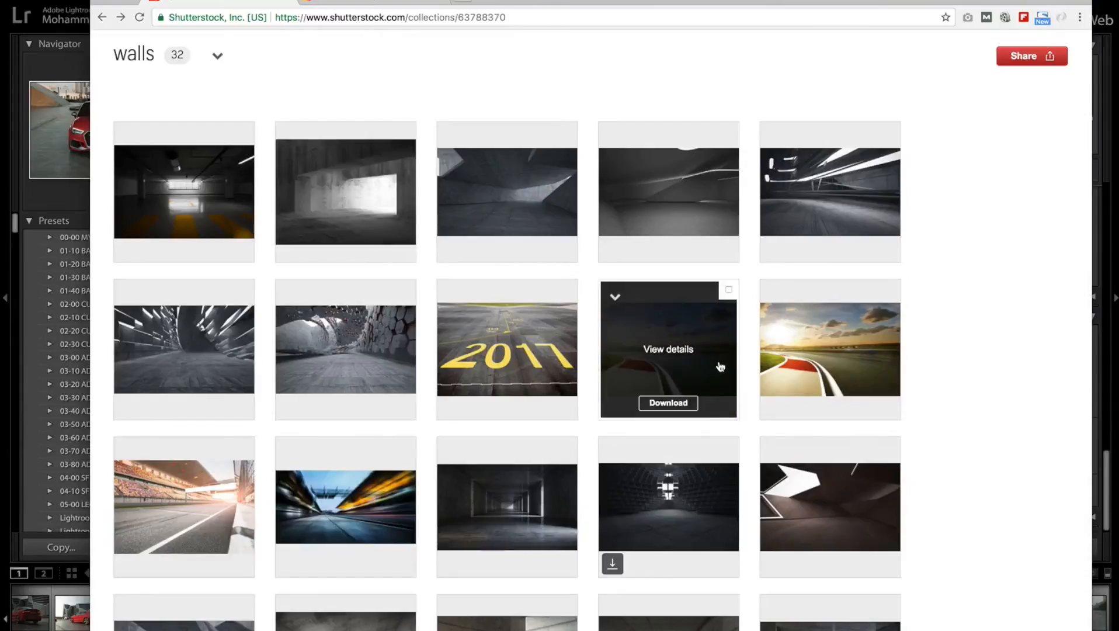
scroll(722, 419, down, 1)
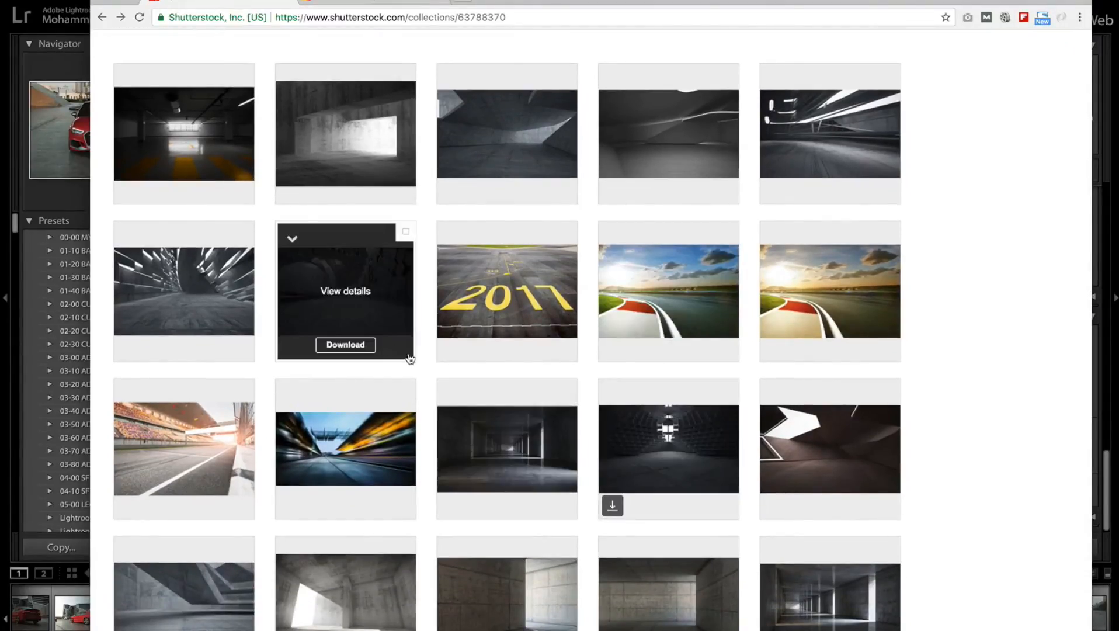
click(670, 448)
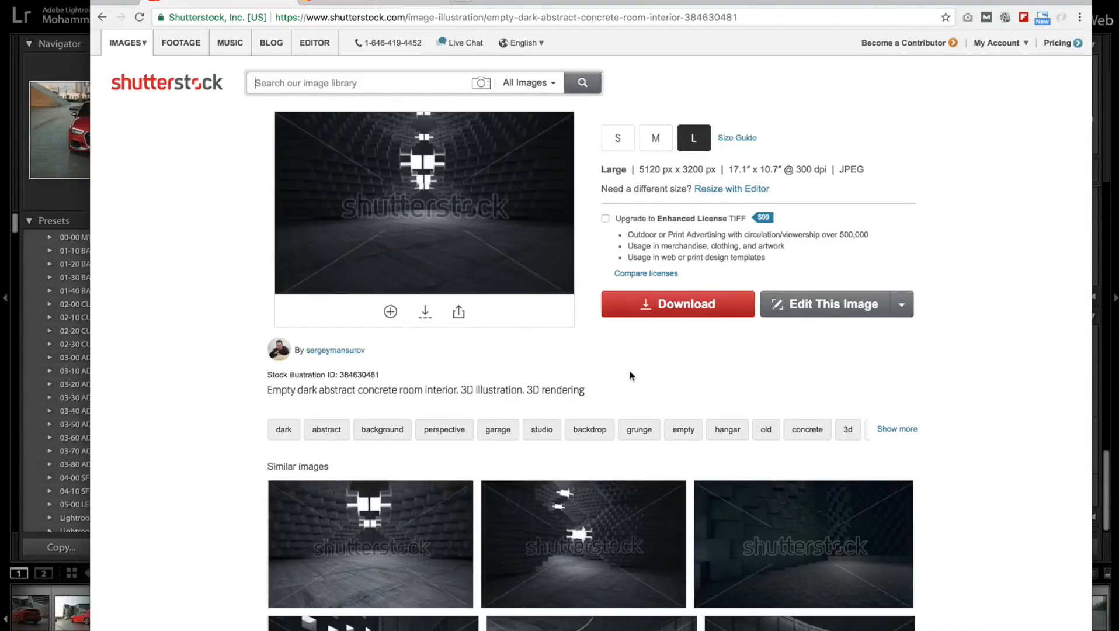
Switch back to Lightroom, compare DSC01233-Edit.tif with its original DSC01233.ARW, and return to DSC01226.ARW.
key(super+Tab)
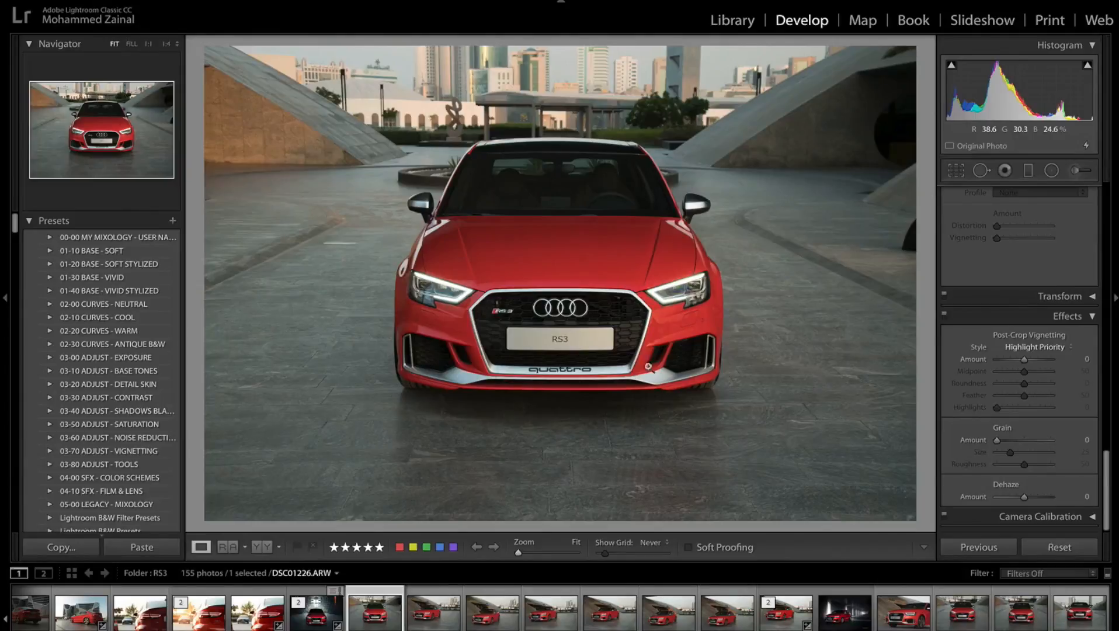
click(857, 609)
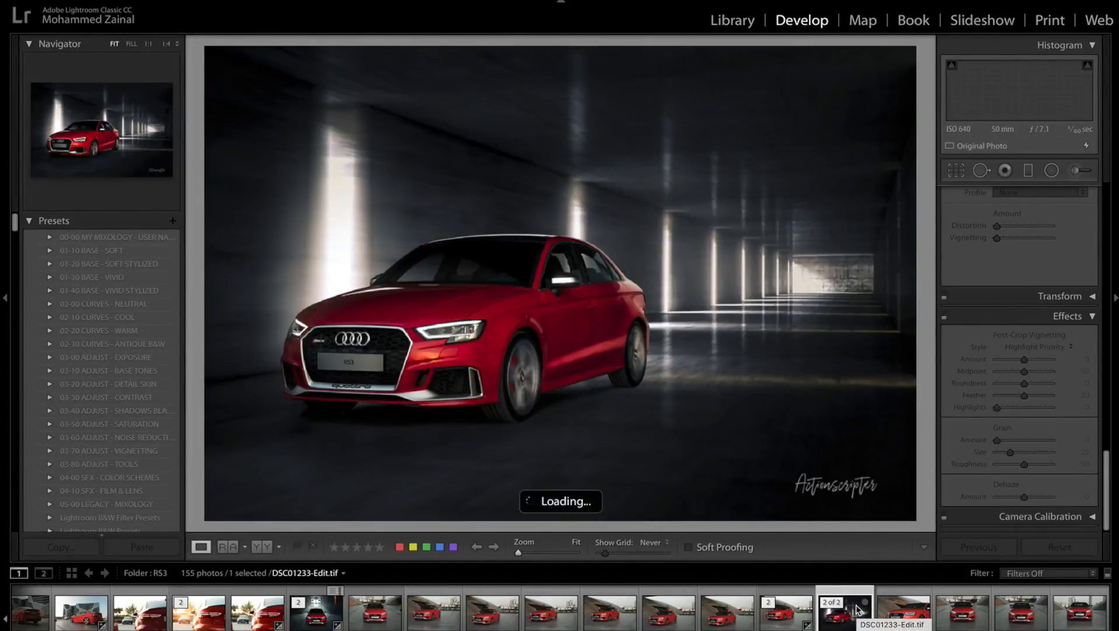
click(789, 624)
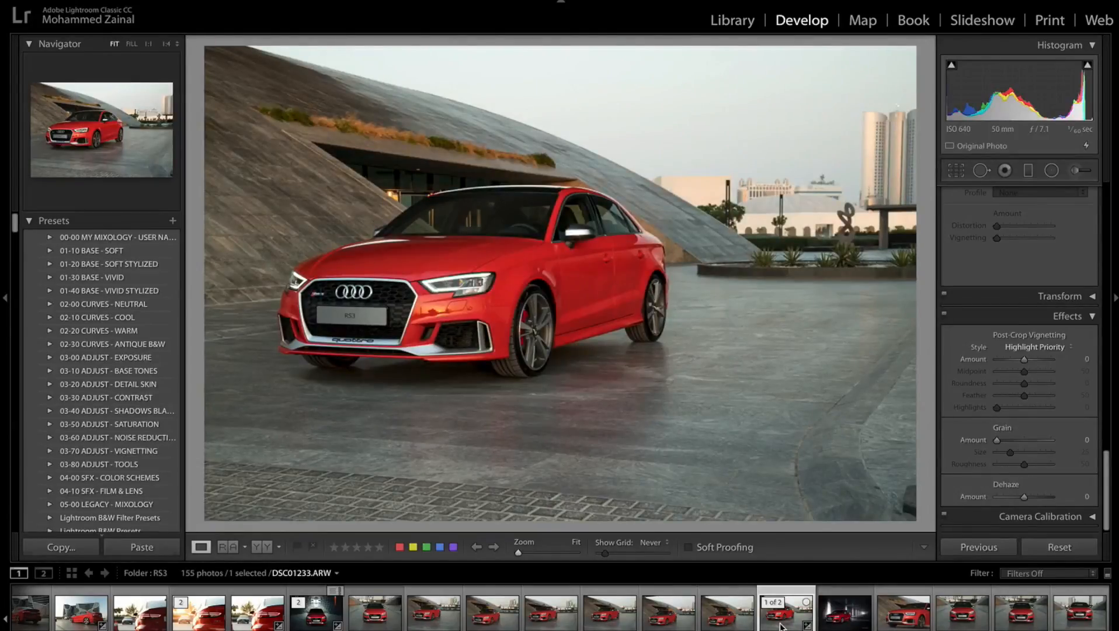
key(Right)
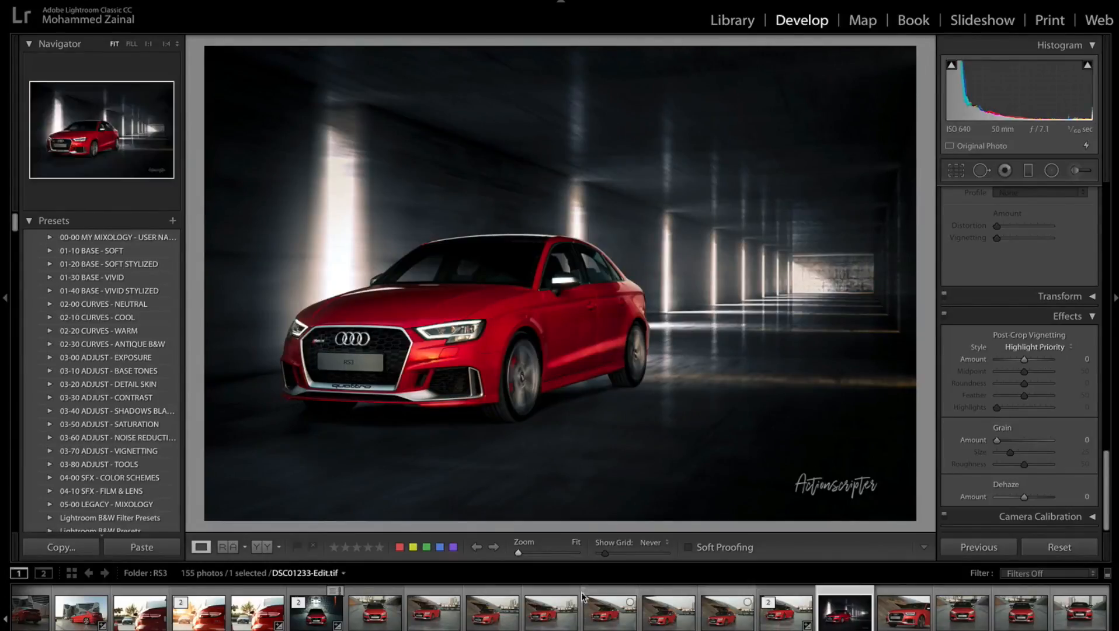
click(374, 617)
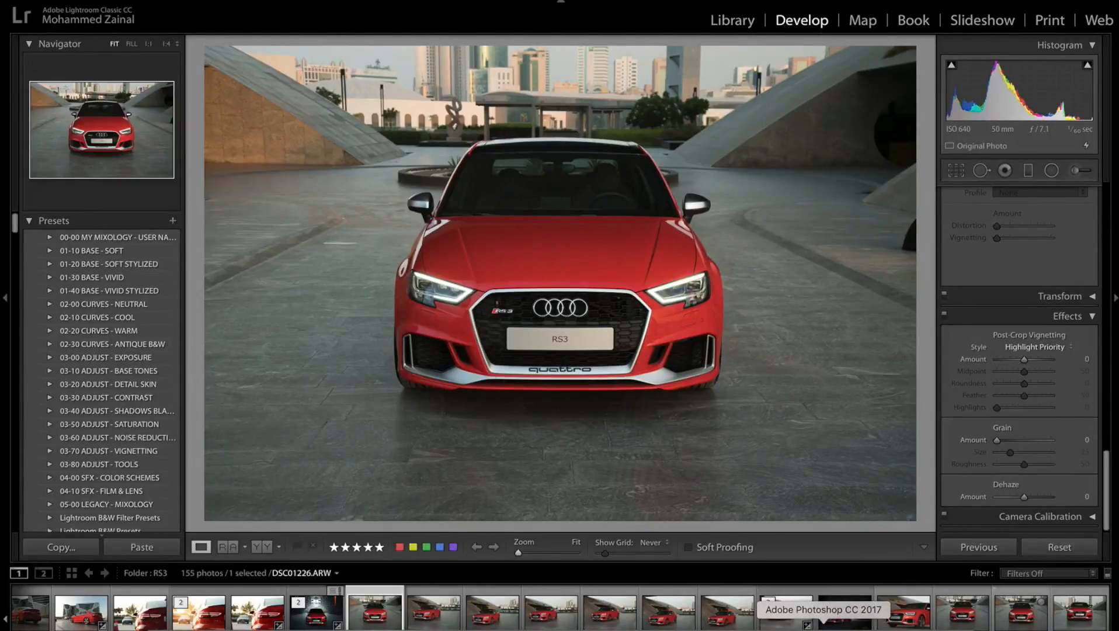
Switch to Photoshop, isolate the room background layer, turn on its Brightness/Contrast adjustment, and briefly preview Levels 3.
click(824, 629)
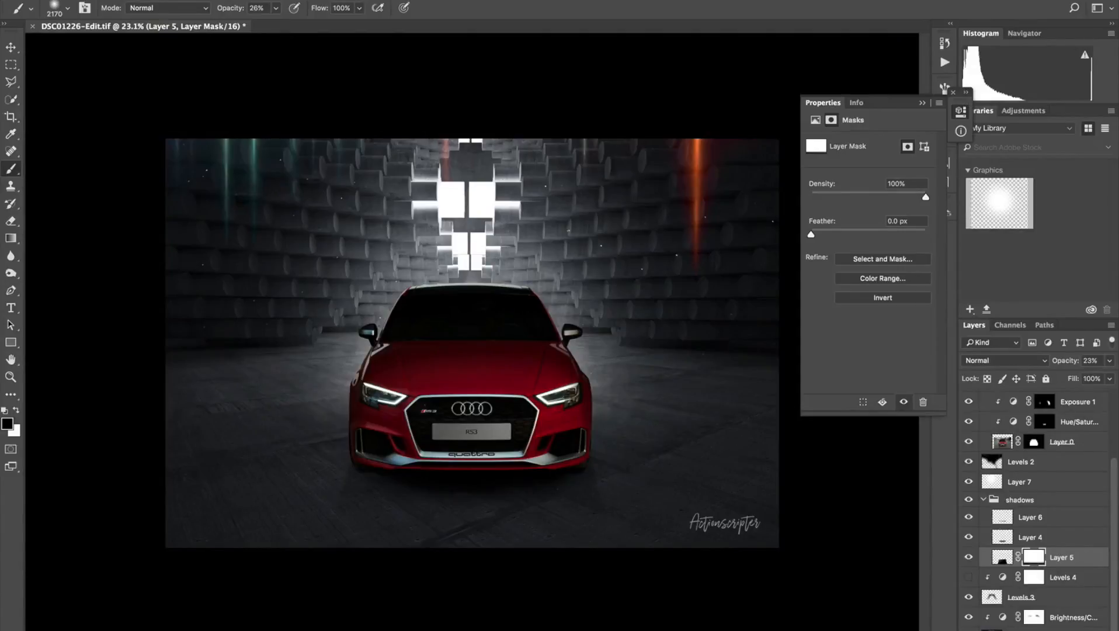
alt+click(969, 630)
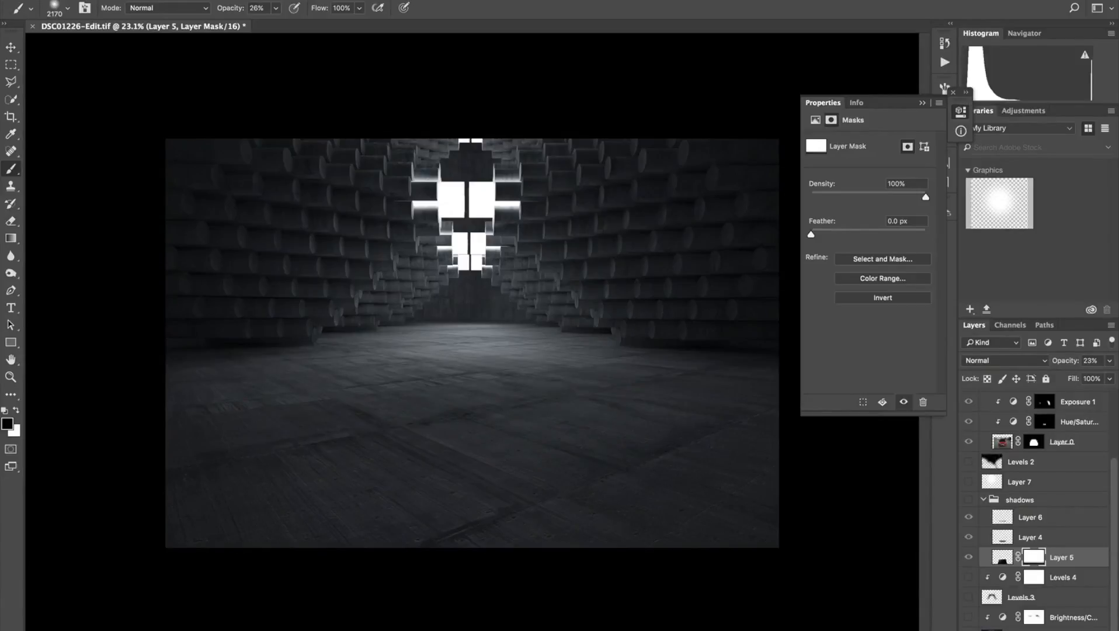
click(968, 617)
click(969, 597)
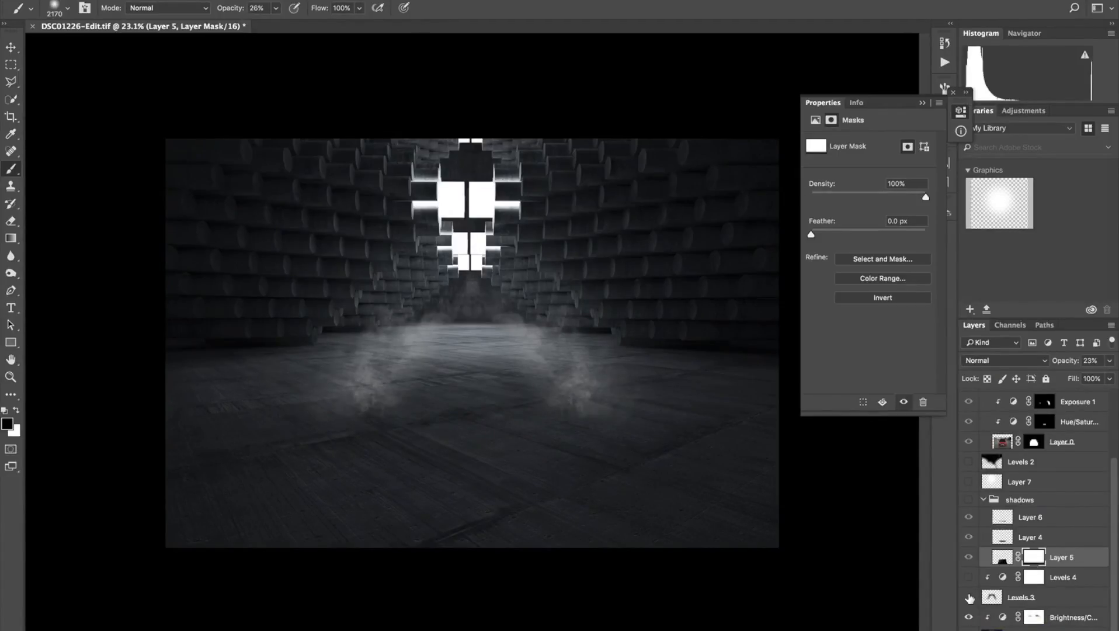
click(969, 597)
Show only the unadjusted car cutout in the car group, hiding Layer 2 and the adjustments clipped to Layer 0.
click(969, 442)
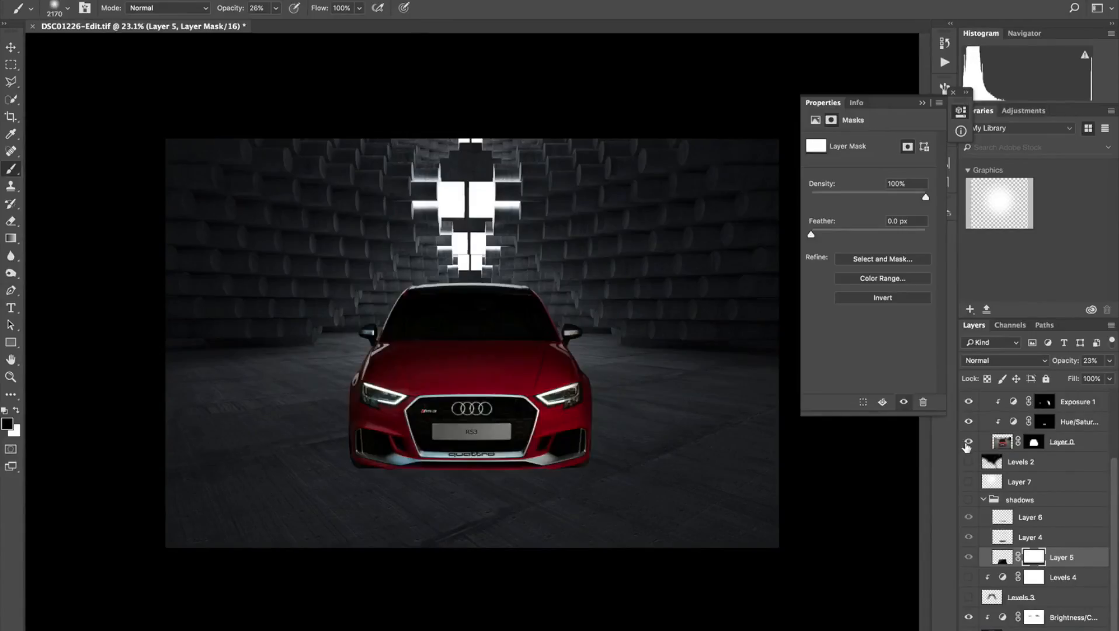
scroll(970, 434, up, 3)
drag(971, 517, 970, 421)
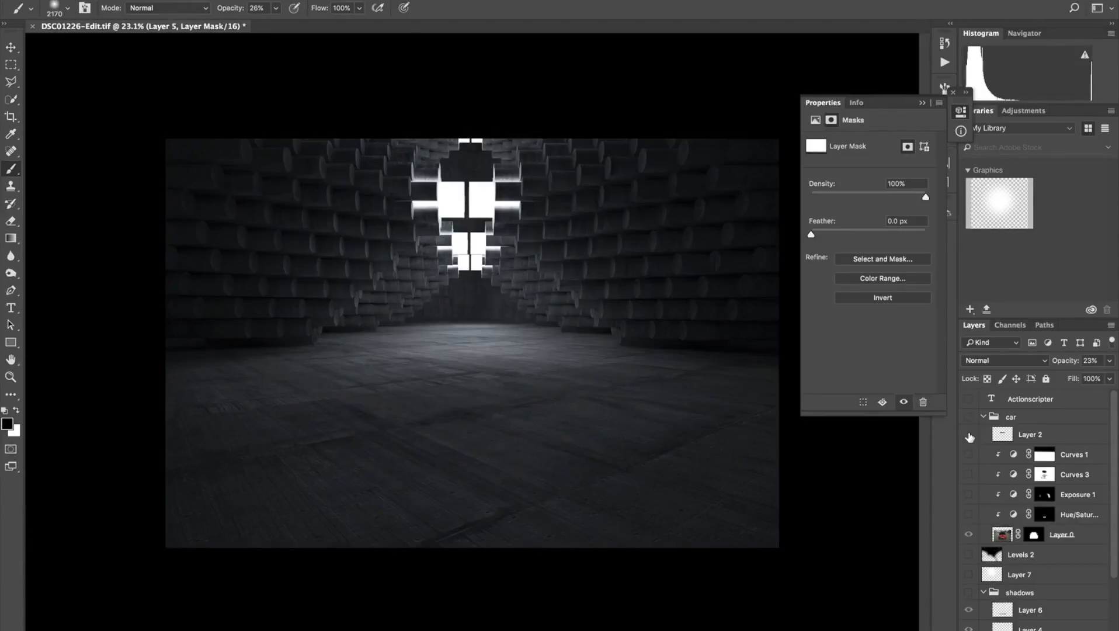
click(969, 416)
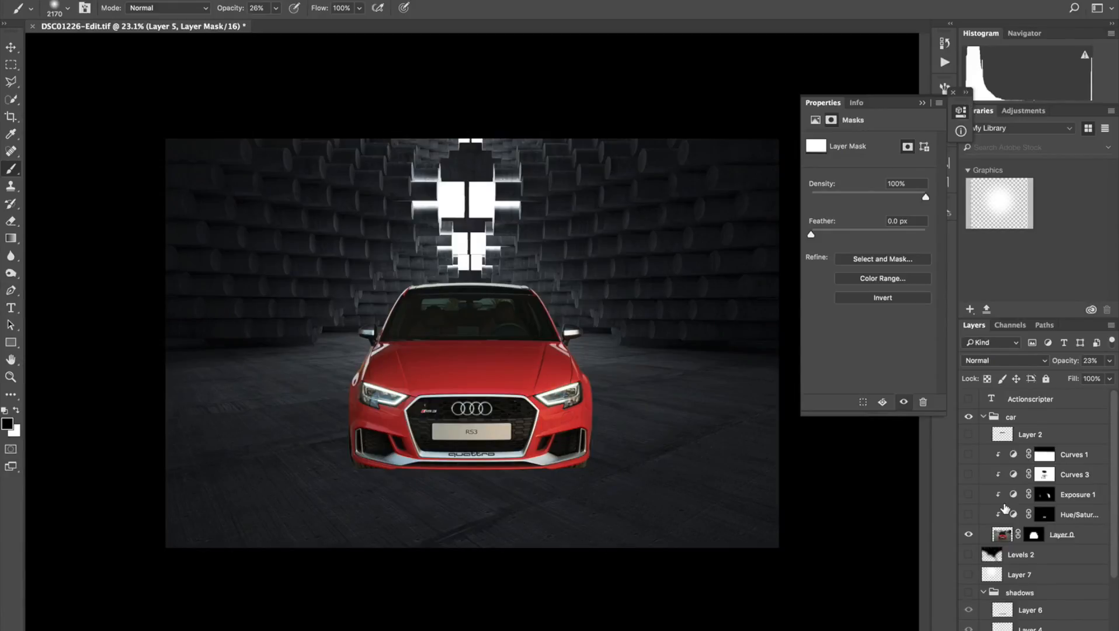
Turn on the car's Hue/Saturation adjustment, display its settings, and compare the car with and without it.
click(969, 514)
click(1013, 515)
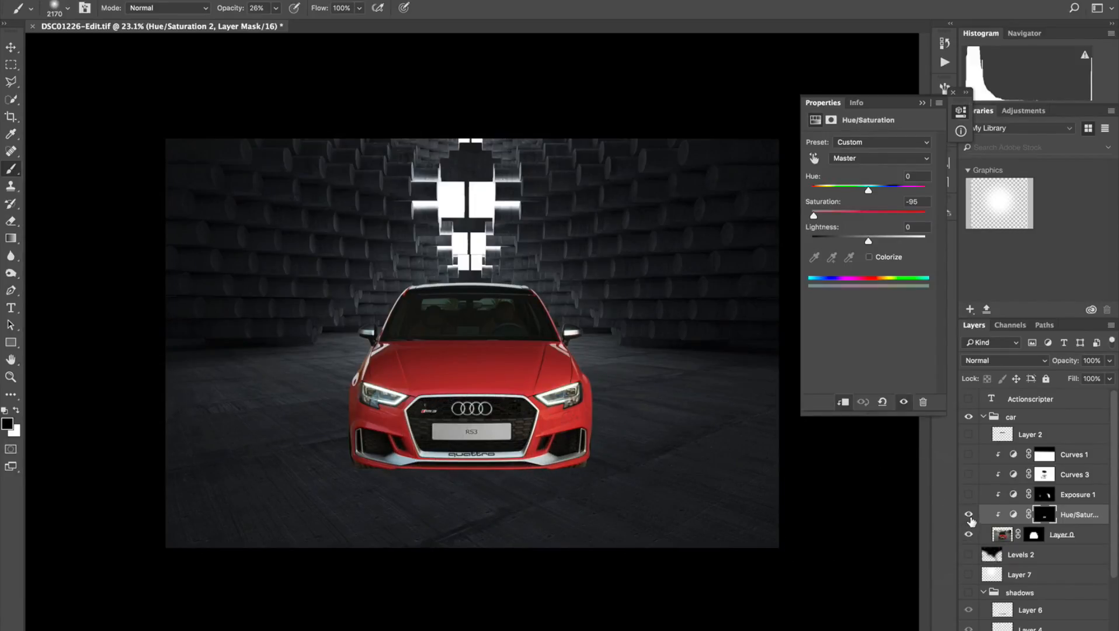
click(969, 516)
click(970, 516)
click(969, 515)
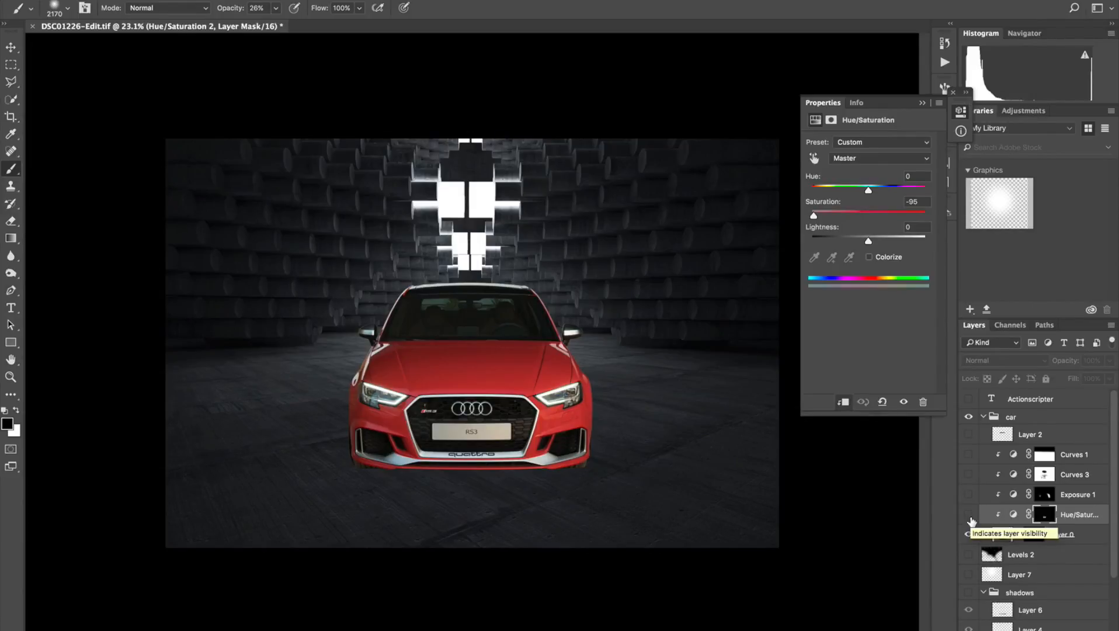
click(969, 516)
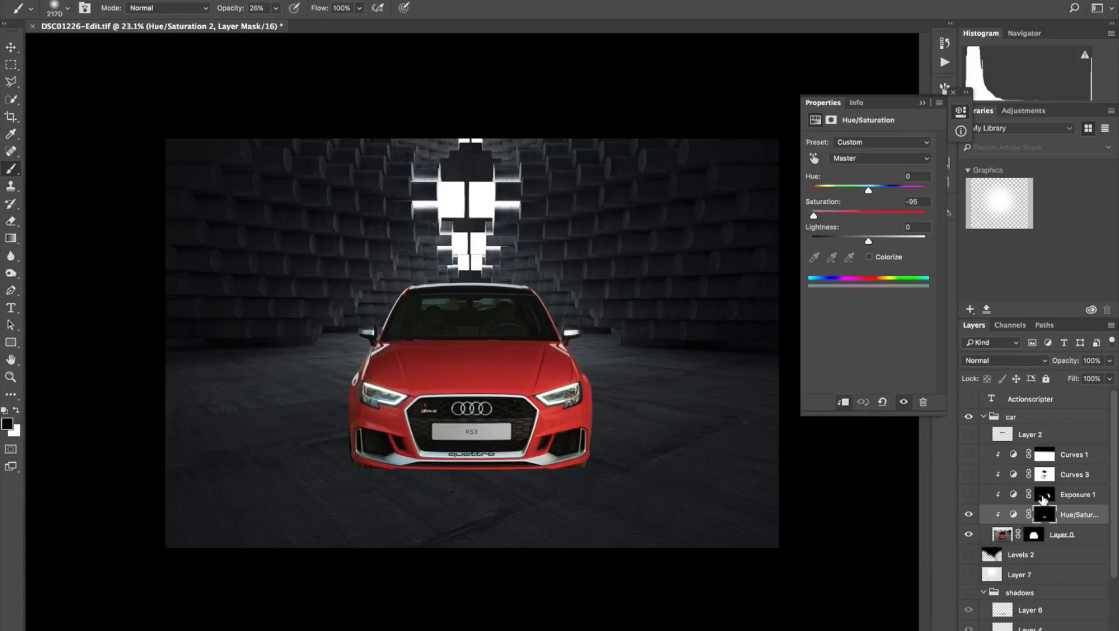
Turn on the car's Exposure 1 adjustment, inspect its mask and settings, and compare the car with and without it.
click(1043, 497)
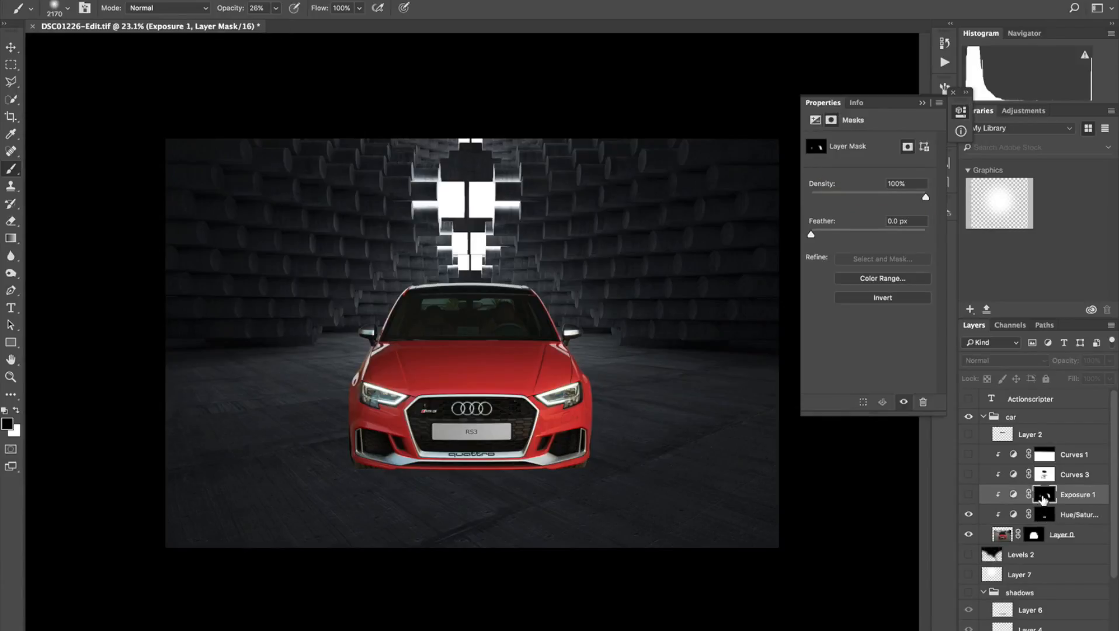
click(969, 495)
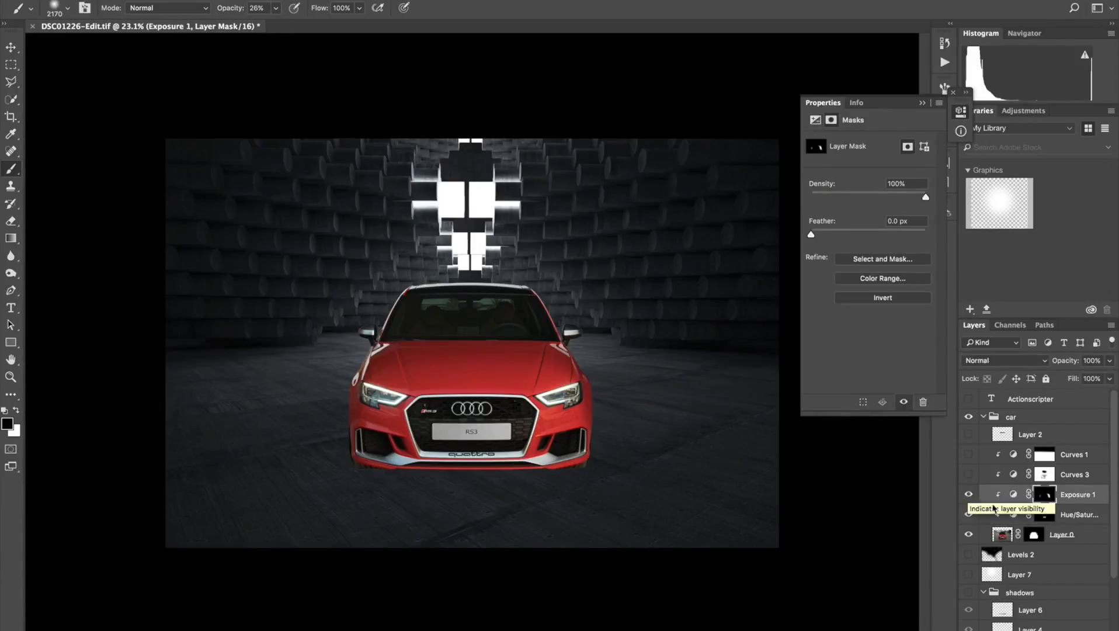
click(1015, 495)
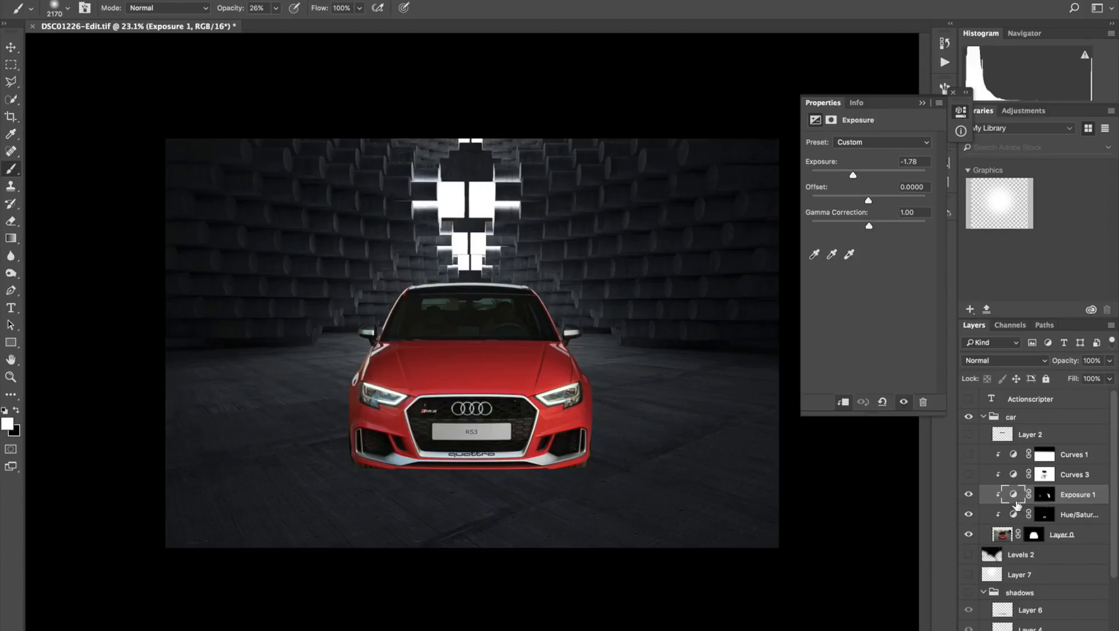
click(969, 495)
click(968, 494)
click(969, 494)
click(968, 494)
Turn on the car's Curves 3 adjustment, display its curve, and compare the car with and without it.
click(968, 474)
click(1014, 476)
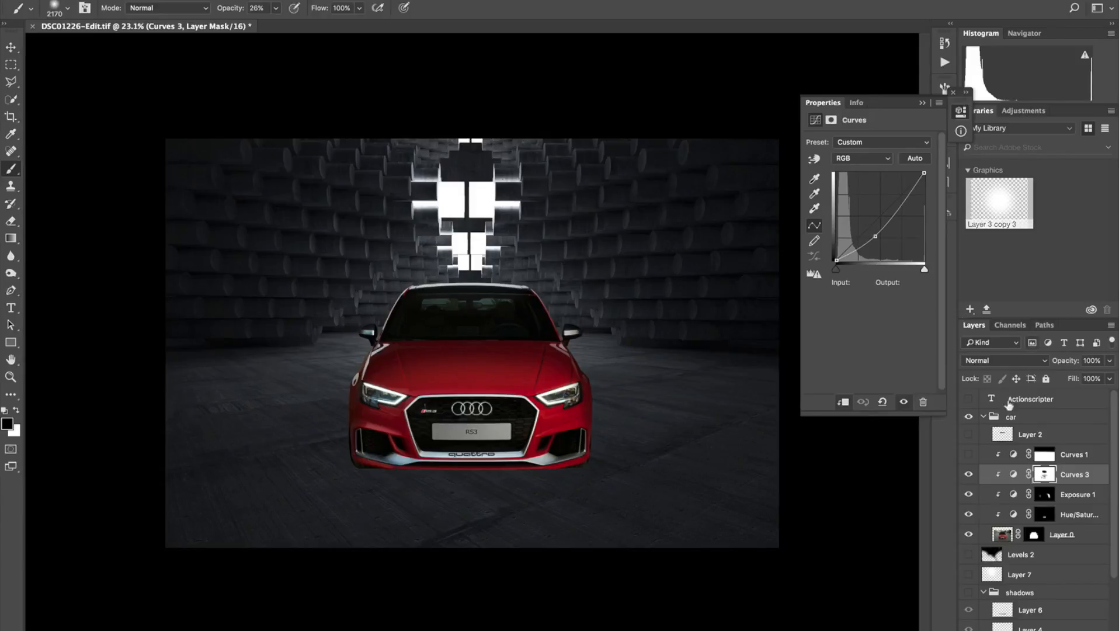
click(969, 475)
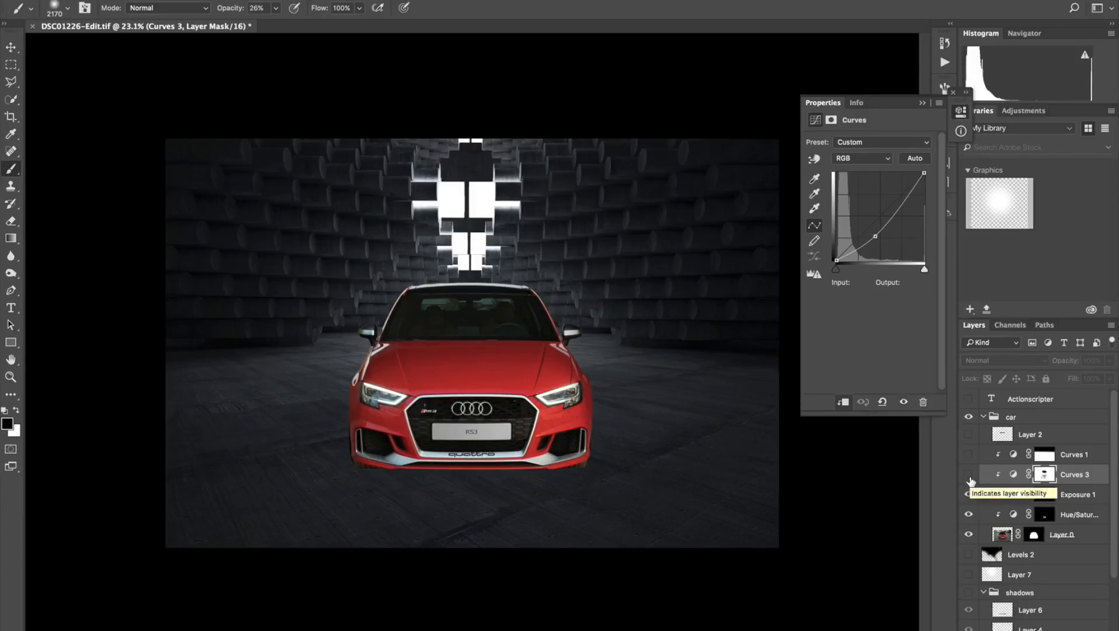
click(969, 474)
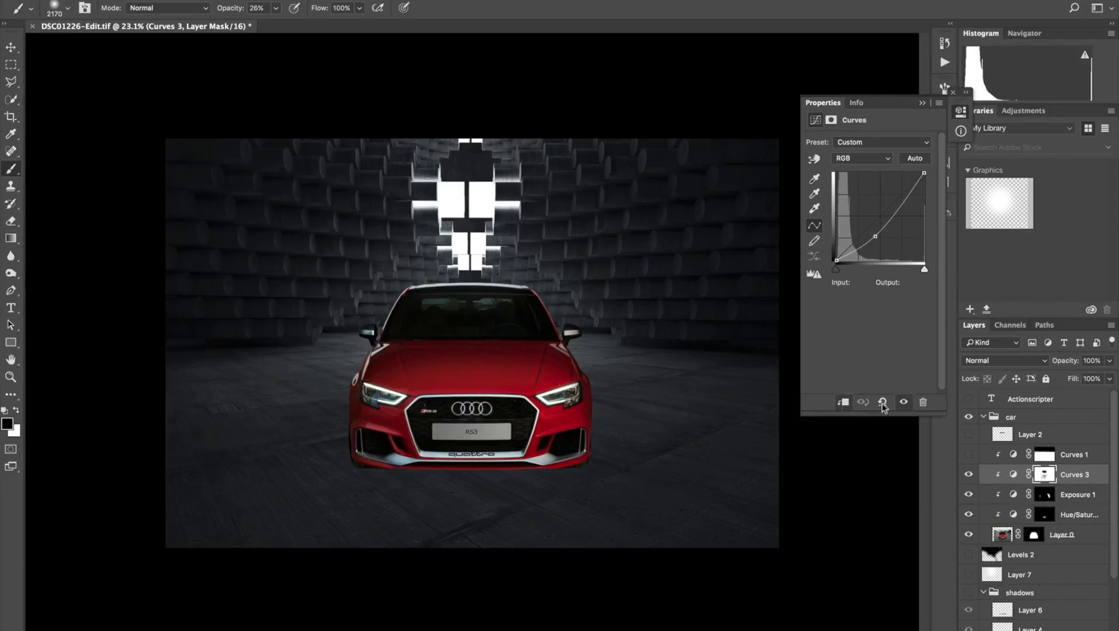
Turn on the car's Curves 1 adjustment, display its curve, and compare the car with and without it.
click(1012, 455)
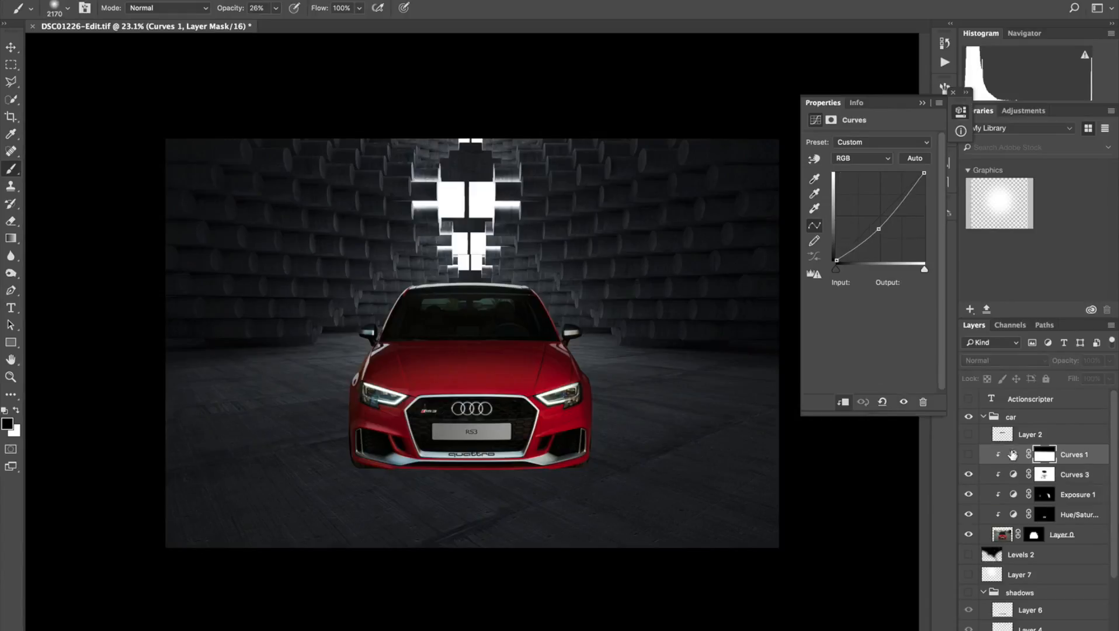
click(968, 454)
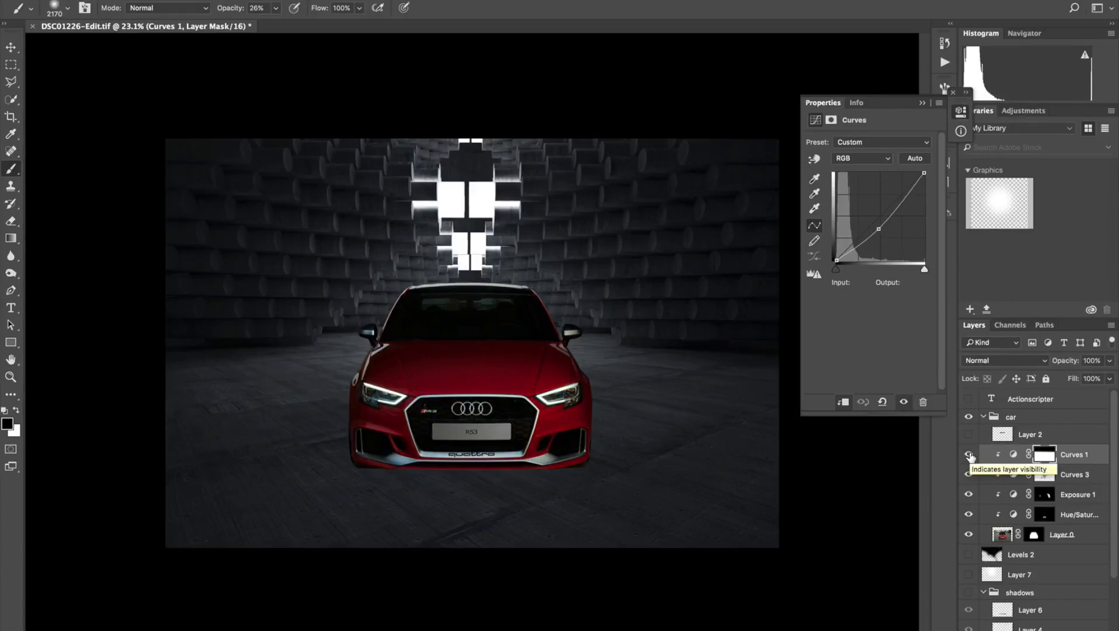
click(969, 454)
click(968, 454)
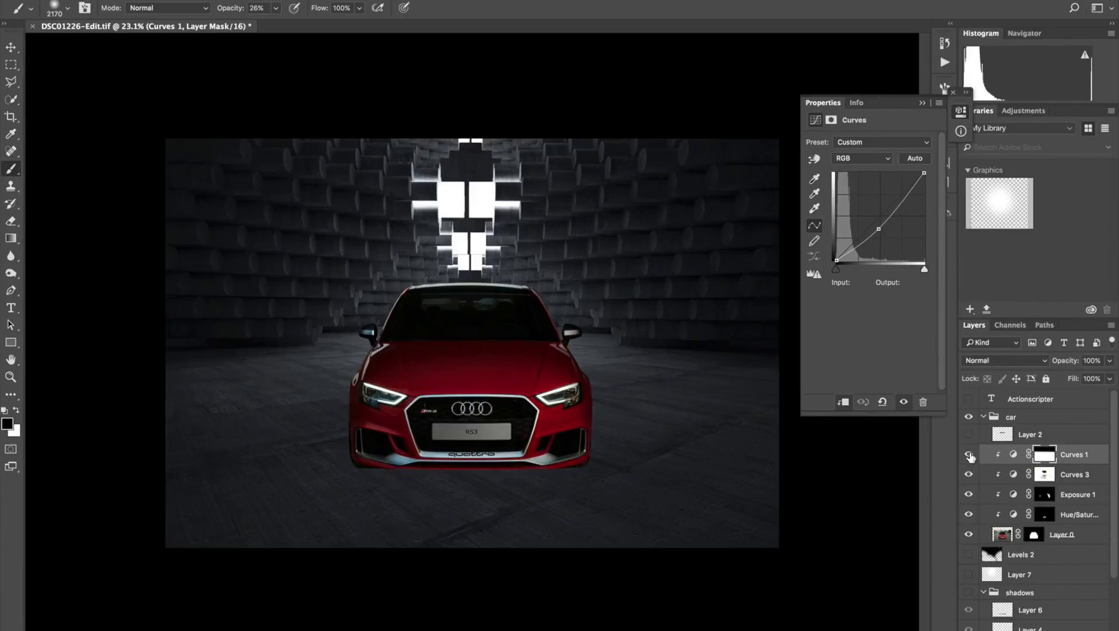
click(969, 455)
click(968, 455)
Turn on and select Layer 2 in the car group, swap the foreground and background colours, and briefly check the Actionscripter text layer.
click(969, 434)
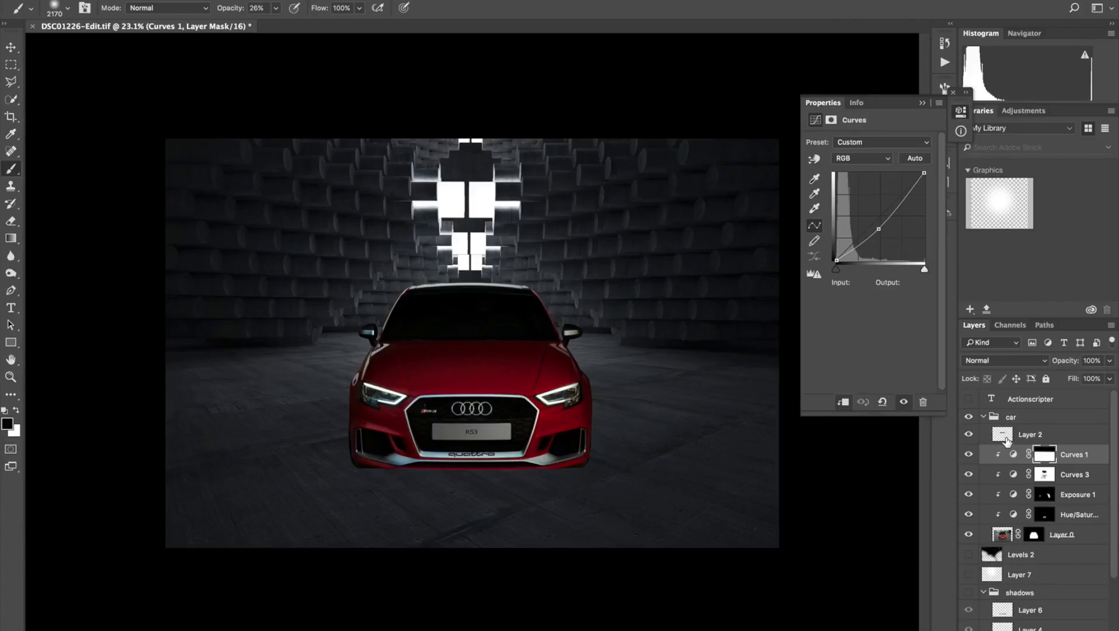
click(1006, 439)
key(x)
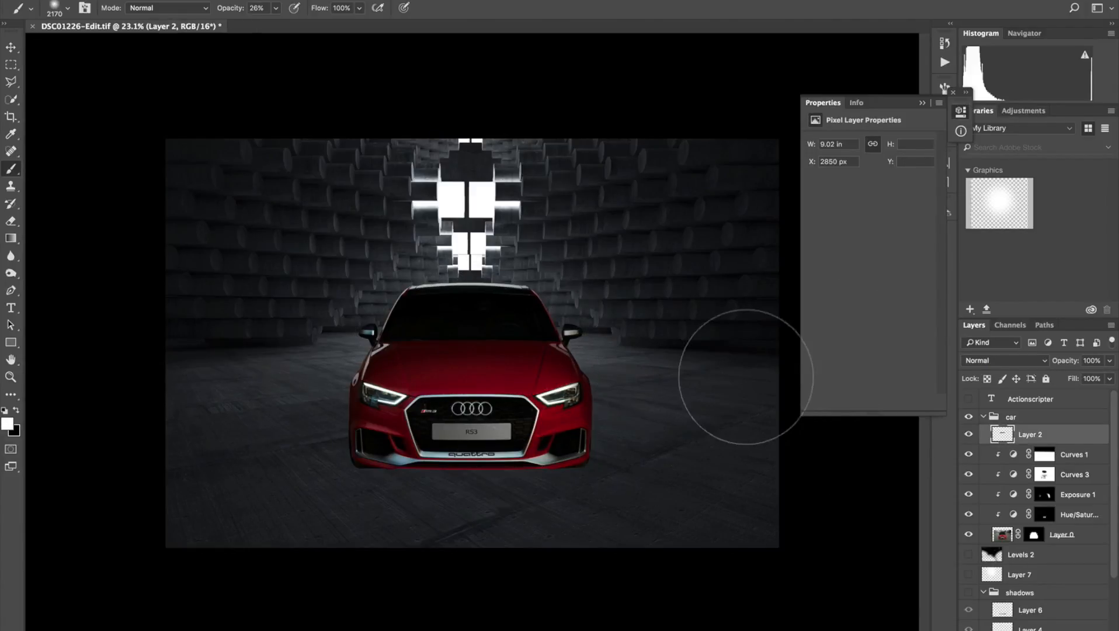
click(969, 400)
click(970, 399)
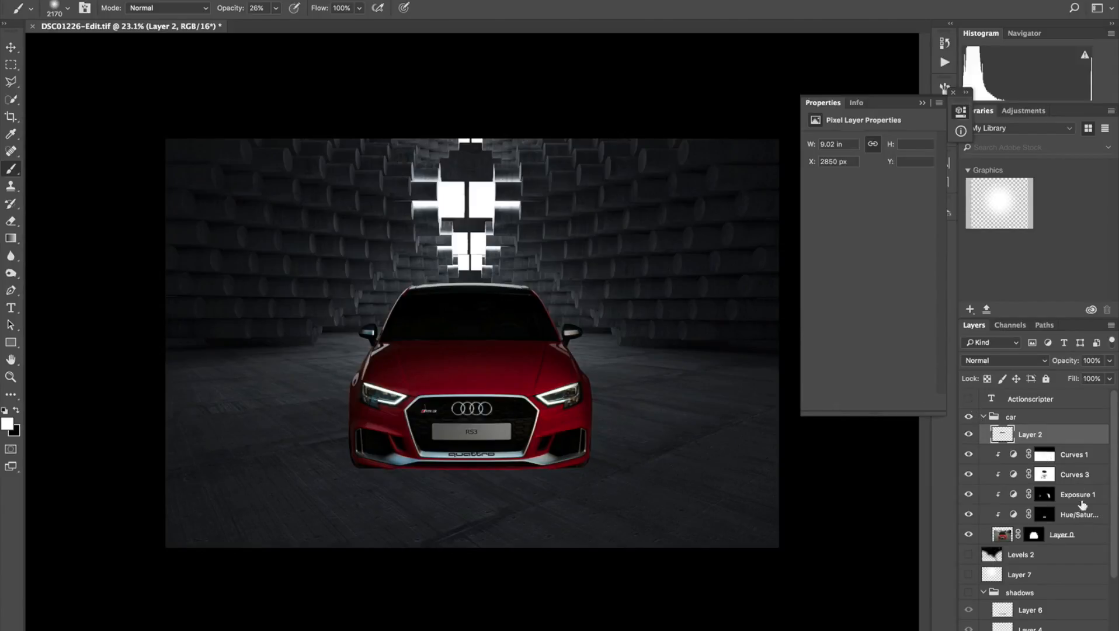
Turn on the shadows group and isolate its Layer 6 shadow by hiding the car's Layer 0 and shadow Layers 5 and 4.
scroll(1033, 526, down, 5)
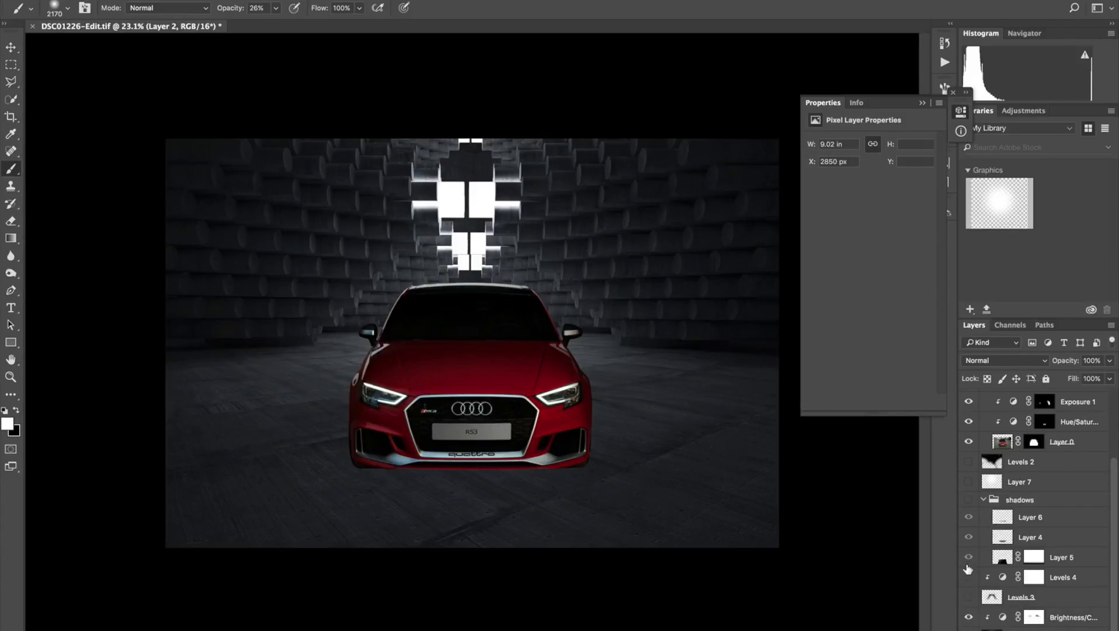
click(968, 499)
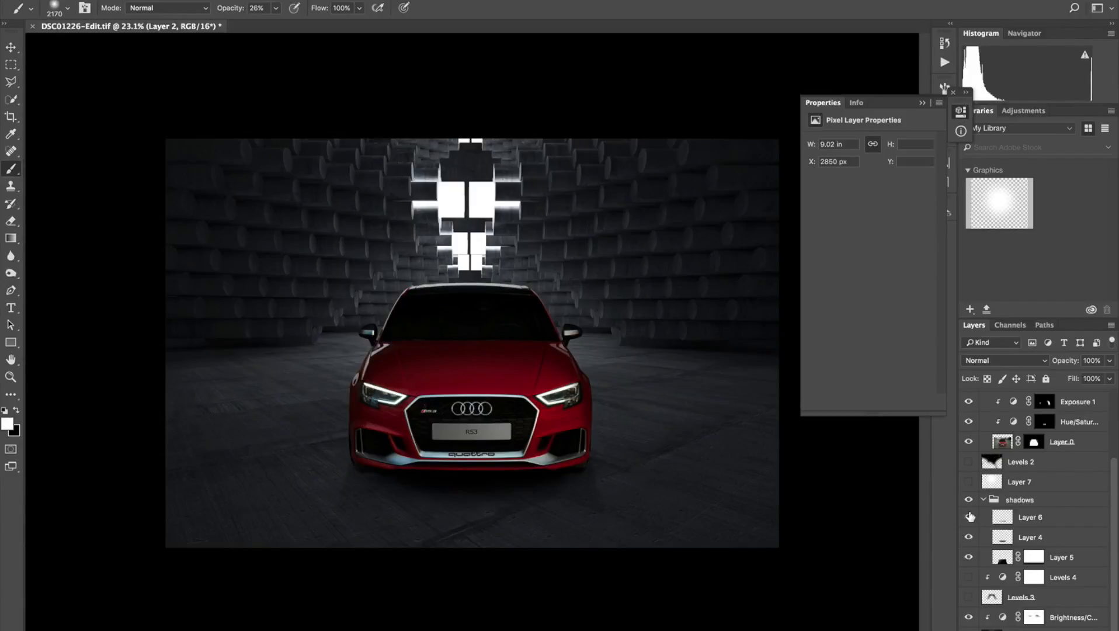
click(969, 442)
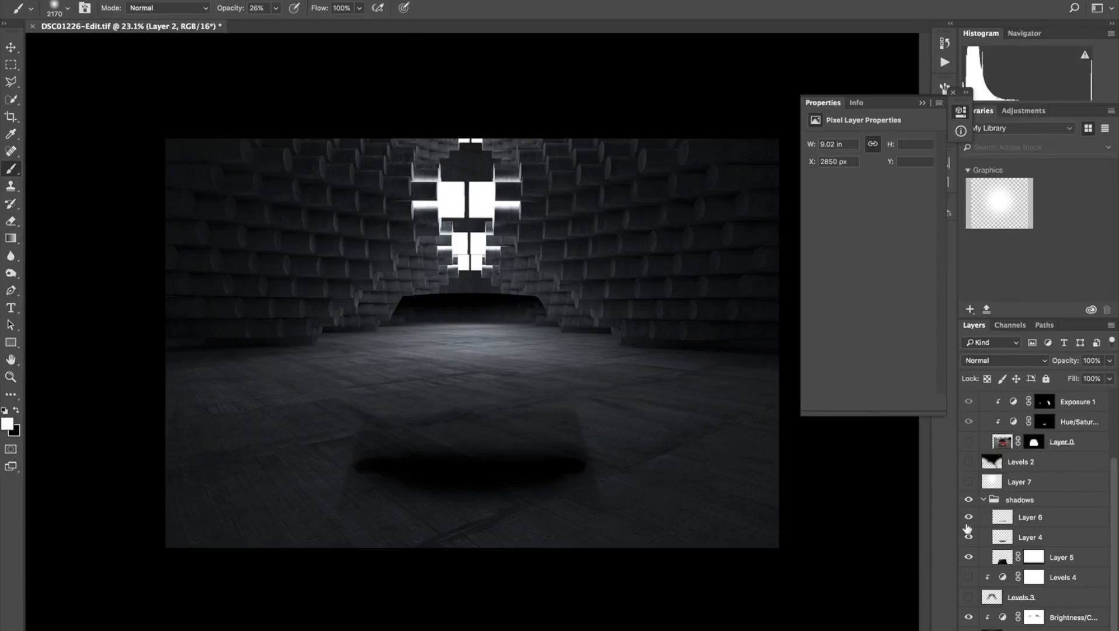
click(969, 550)
click(969, 538)
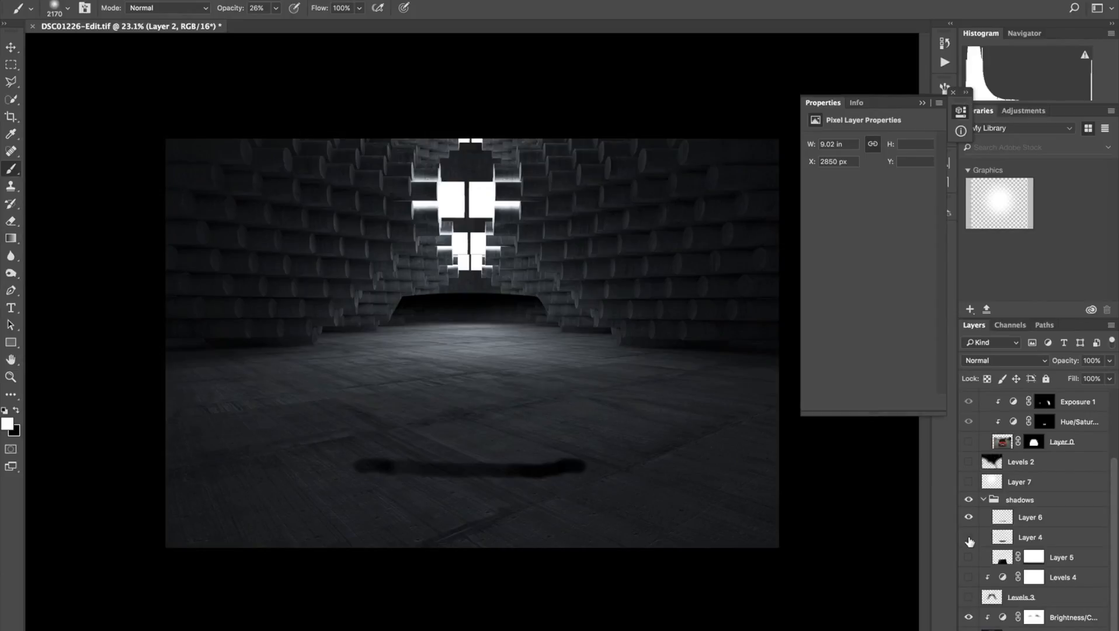
Show the car's Layer 0 again and turn shadow Layers 4 and 5 back on one after the other.
click(968, 442)
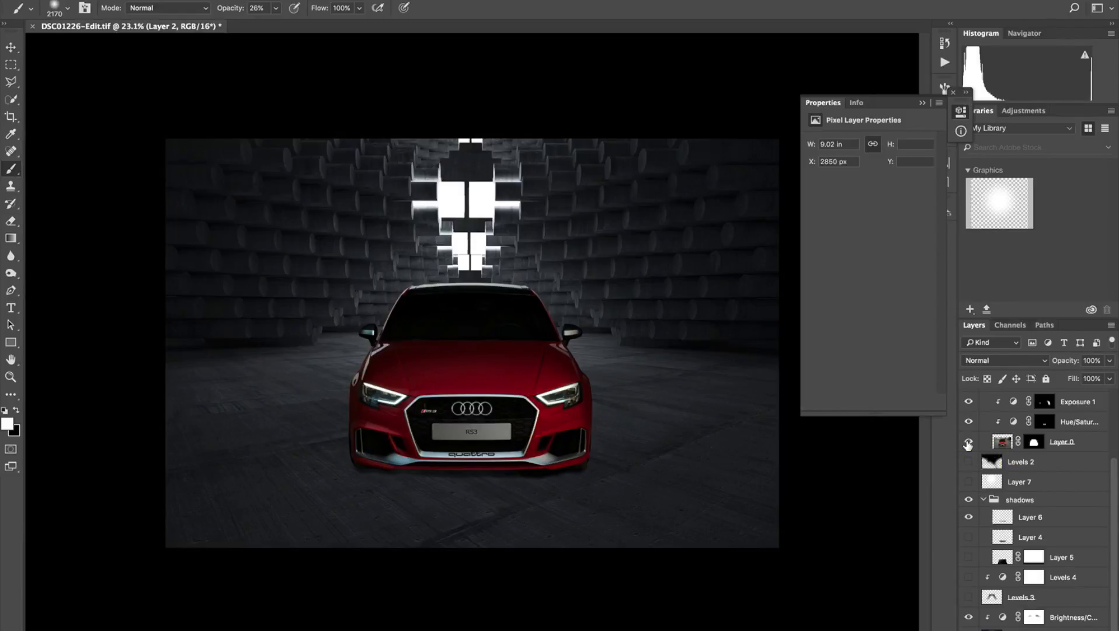
click(968, 537)
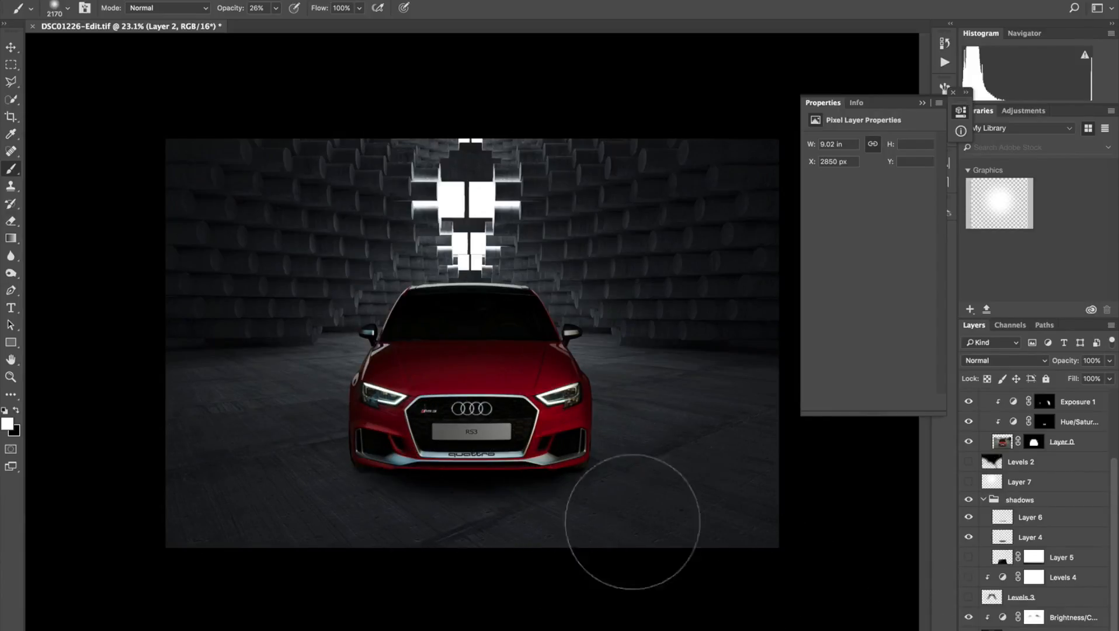
click(969, 558)
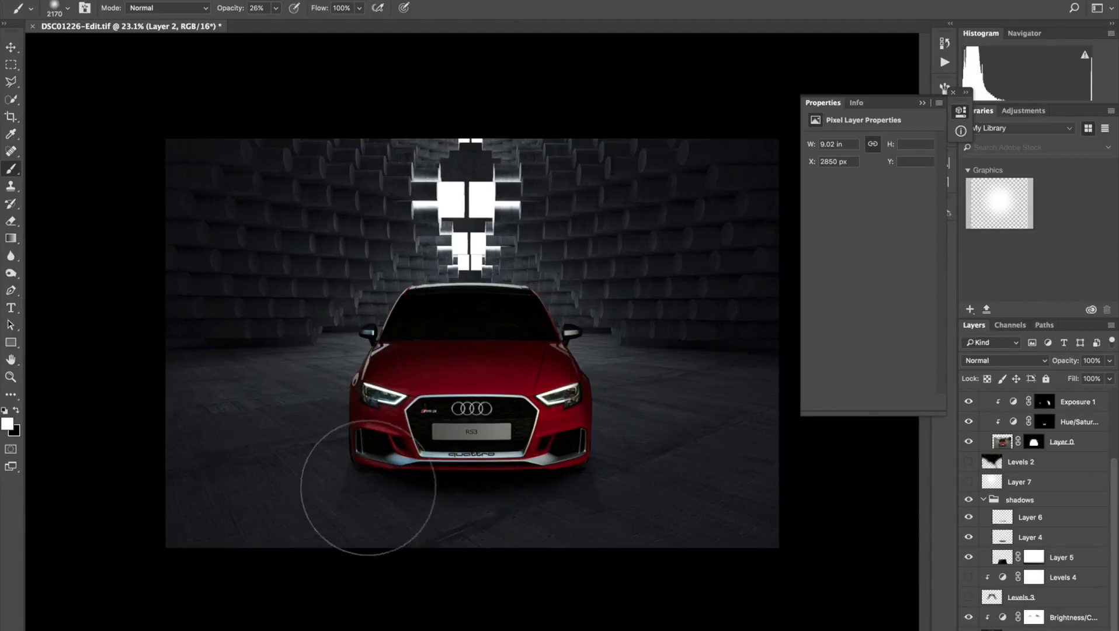
Compare shadow Layer 5 with its layer mask disabled and enabled, using the Move tool.
key(v)
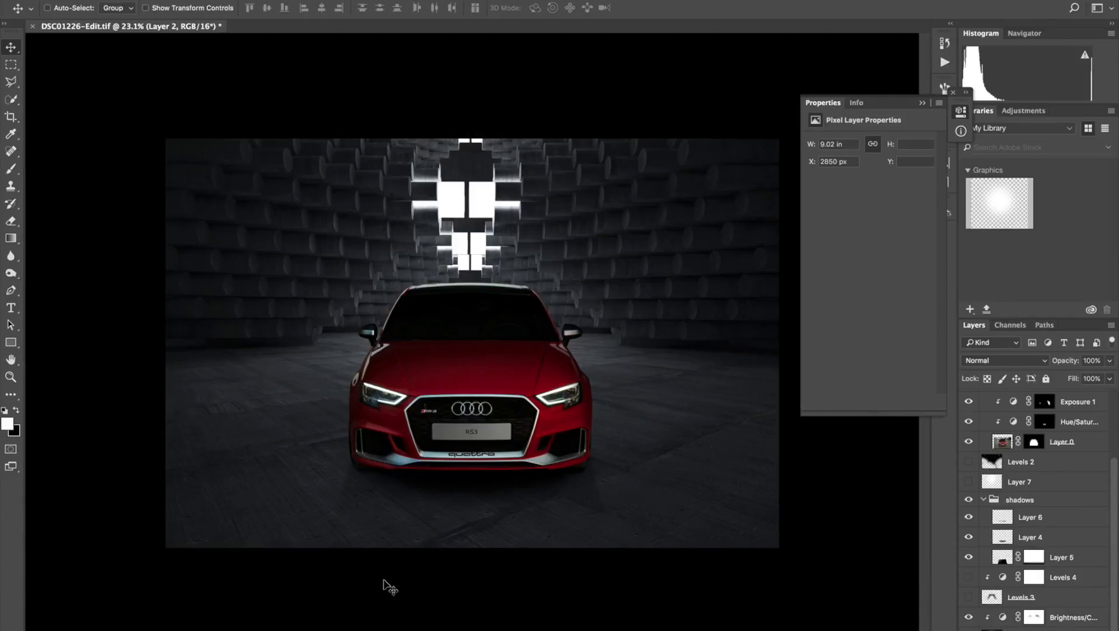
shift+click(1036, 562)
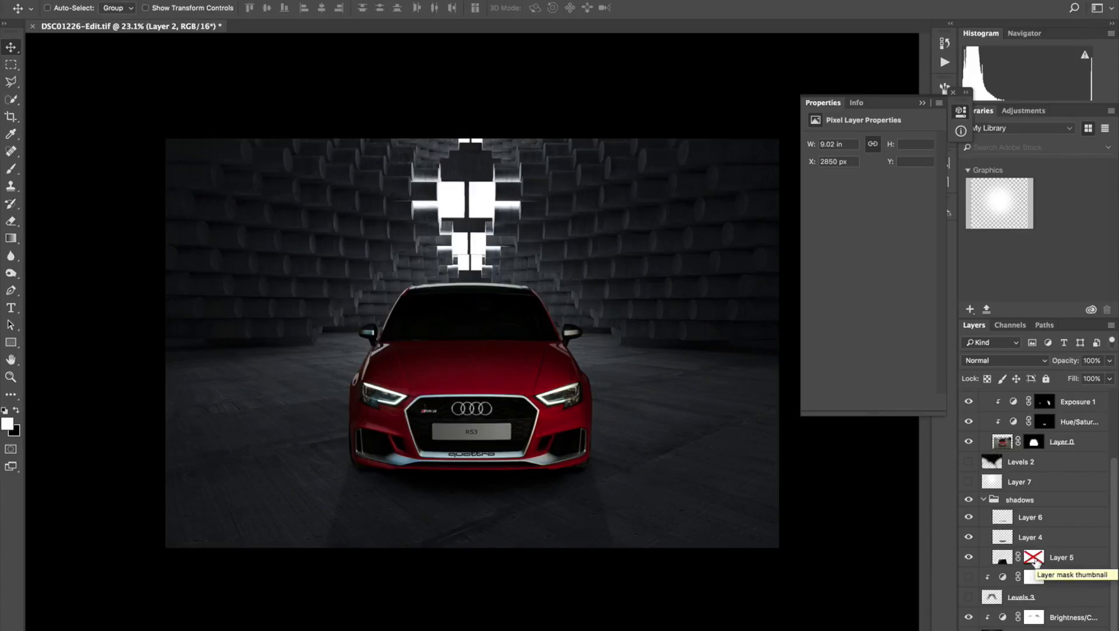
click(1002, 558)
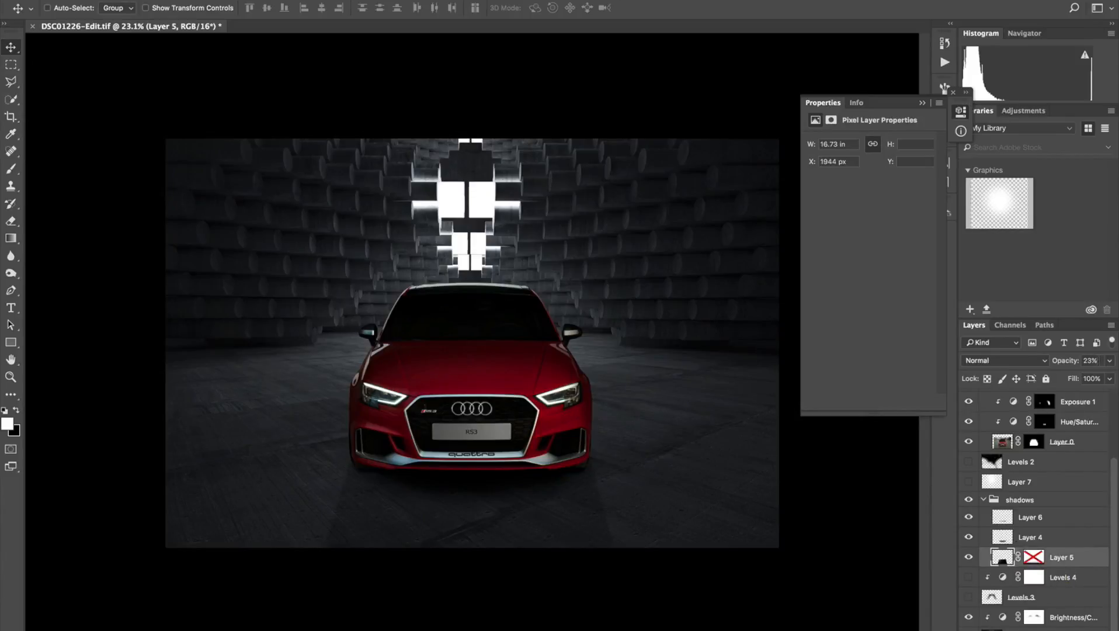
shift+click(1031, 559)
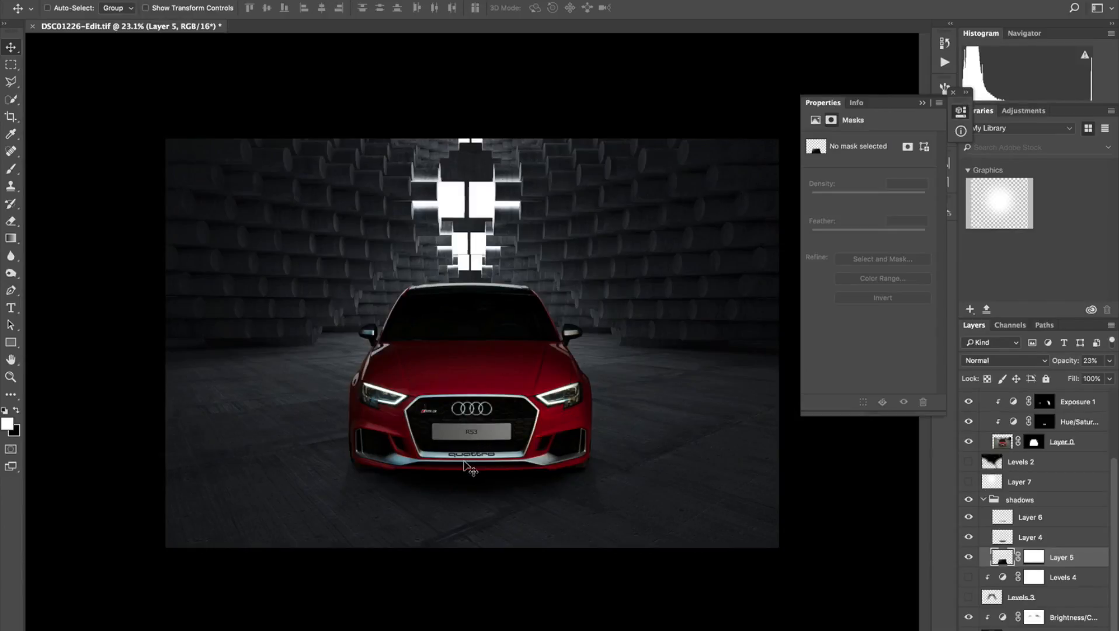
Turn on the Levels 3 glow layer, display the clipped Levels 4 settings, and compare the glow with and without Levels 4, leaving it off.
click(969, 597)
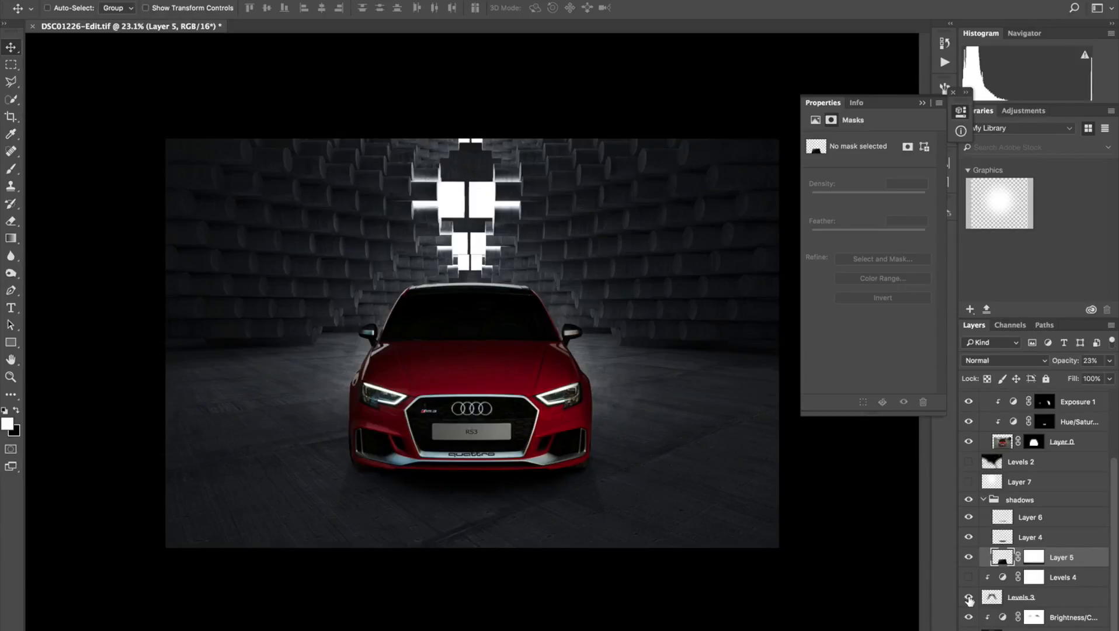
click(991, 597)
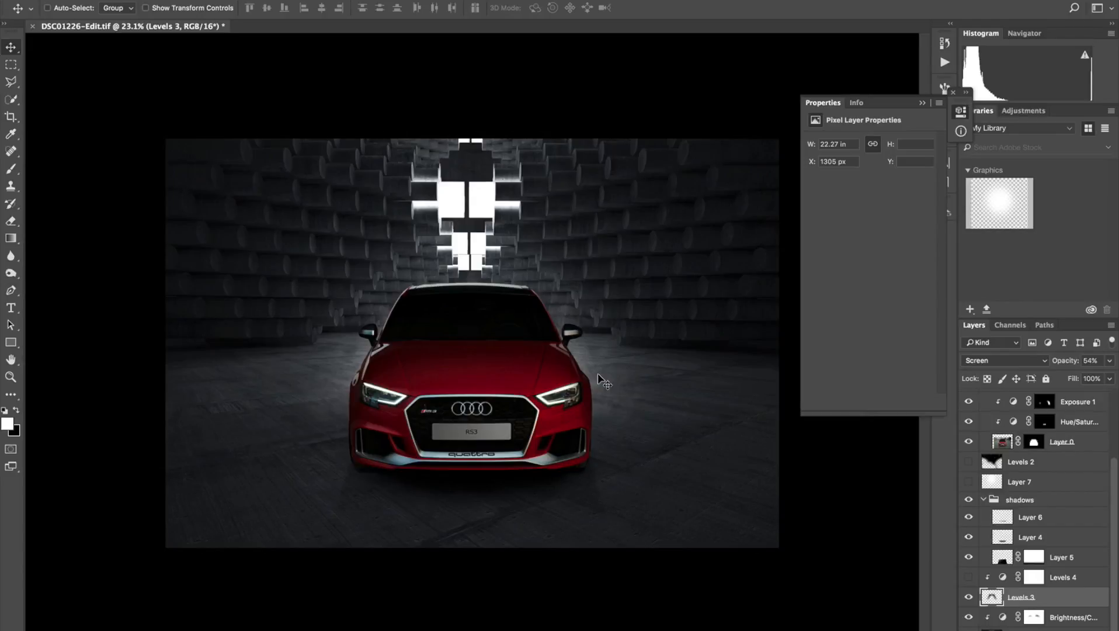
click(1001, 579)
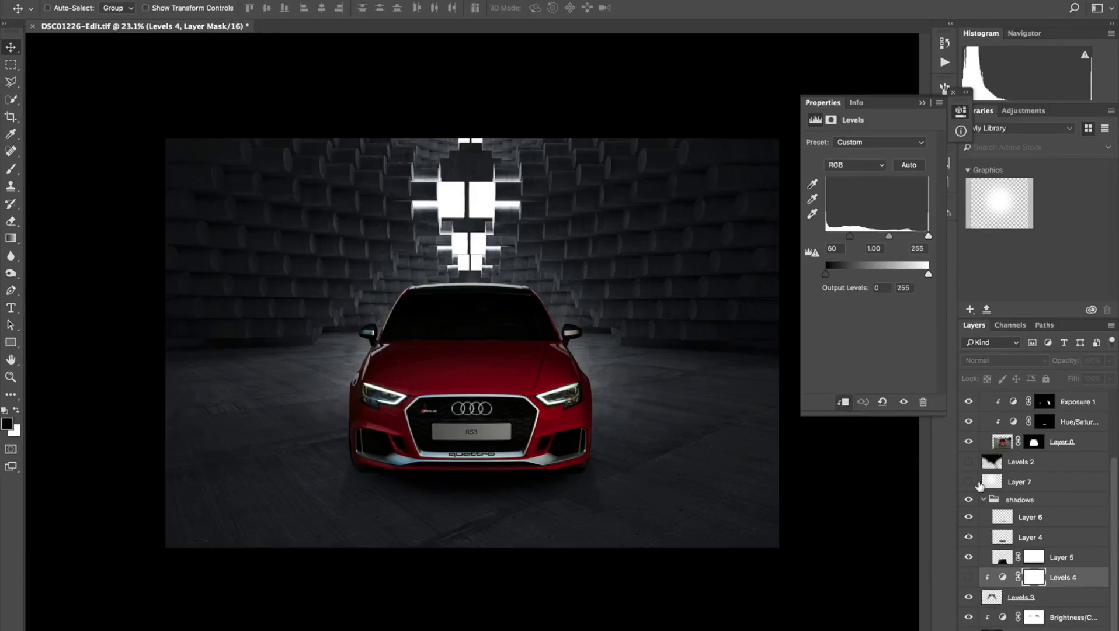
click(969, 576)
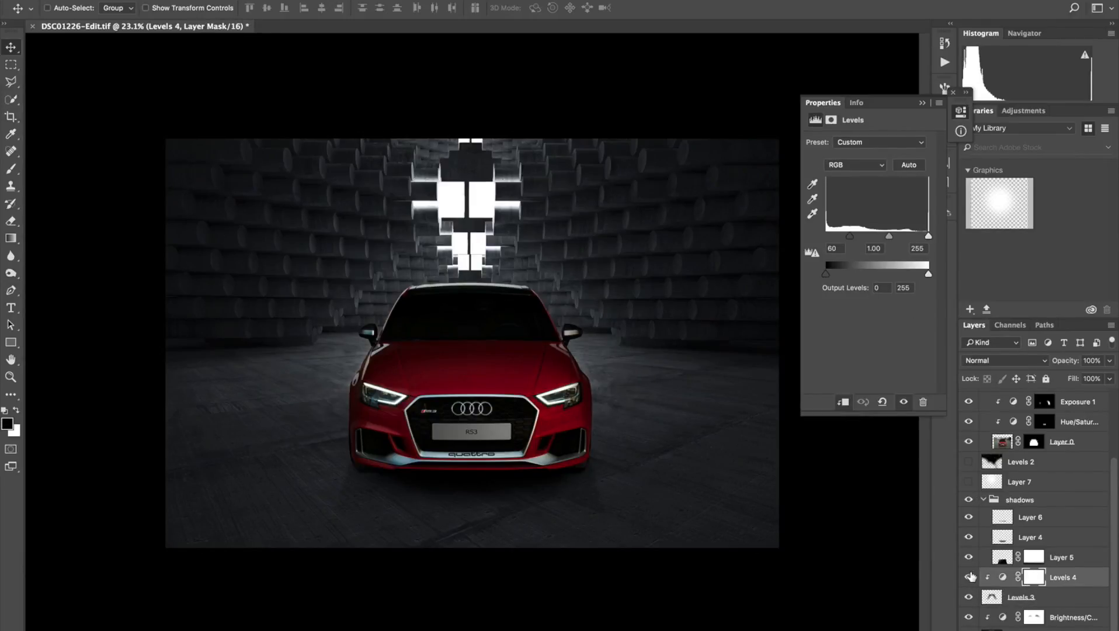
click(970, 576)
click(970, 576)
click(970, 576)
Turn on Layer 7, compare the background light with and without it, and inspect its blend mode, keeping Soft Light.
click(969, 481)
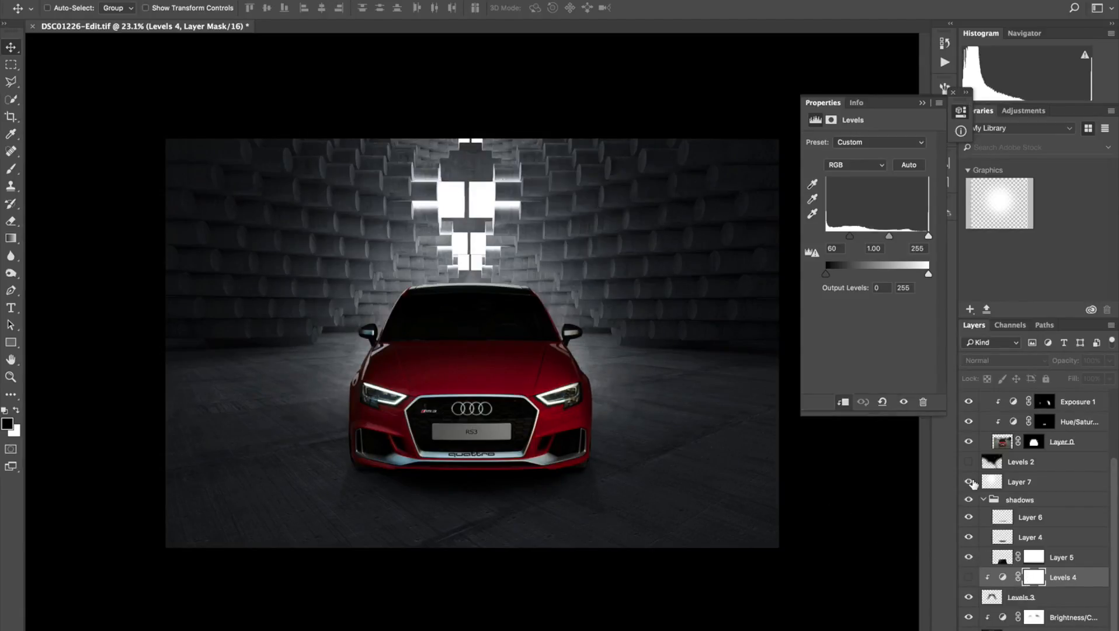
click(970, 482)
click(970, 482)
click(970, 482)
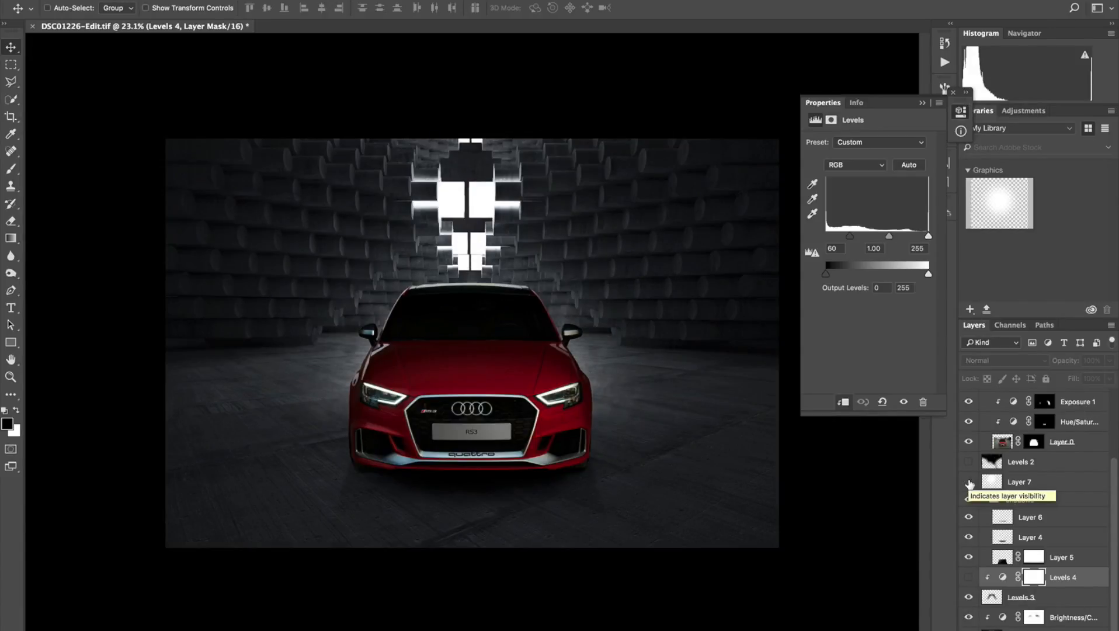
click(970, 483)
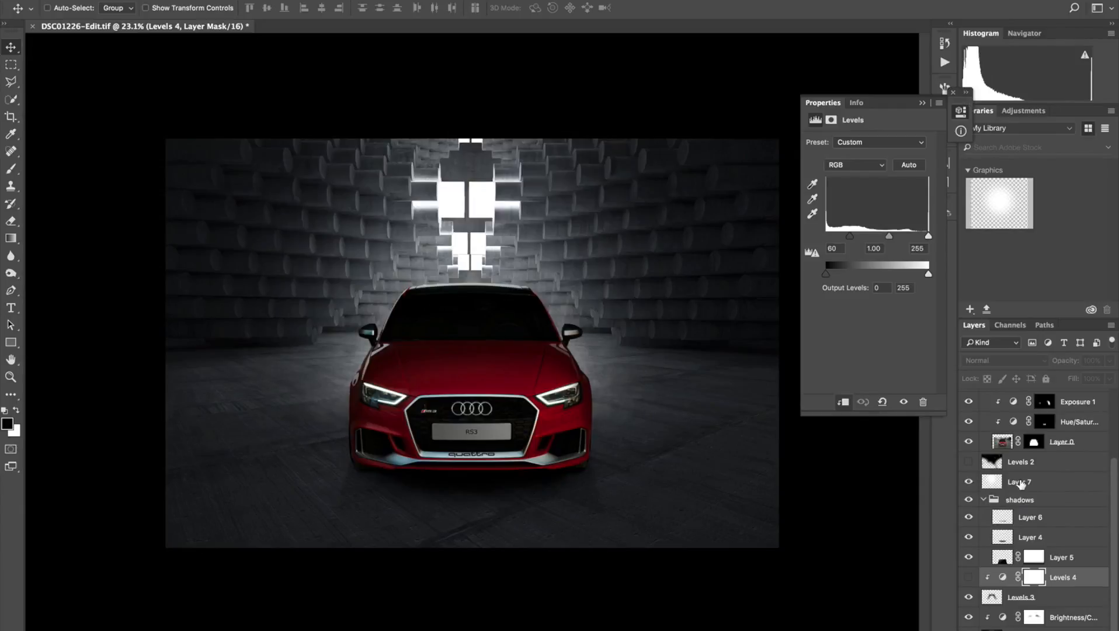
click(1020, 483)
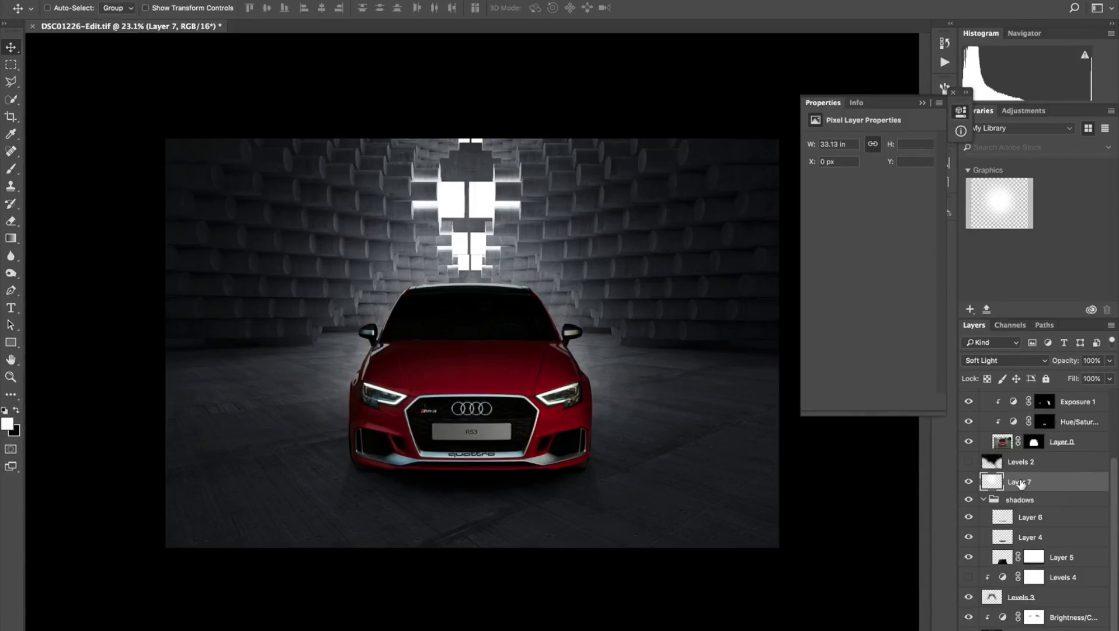
click(1018, 362)
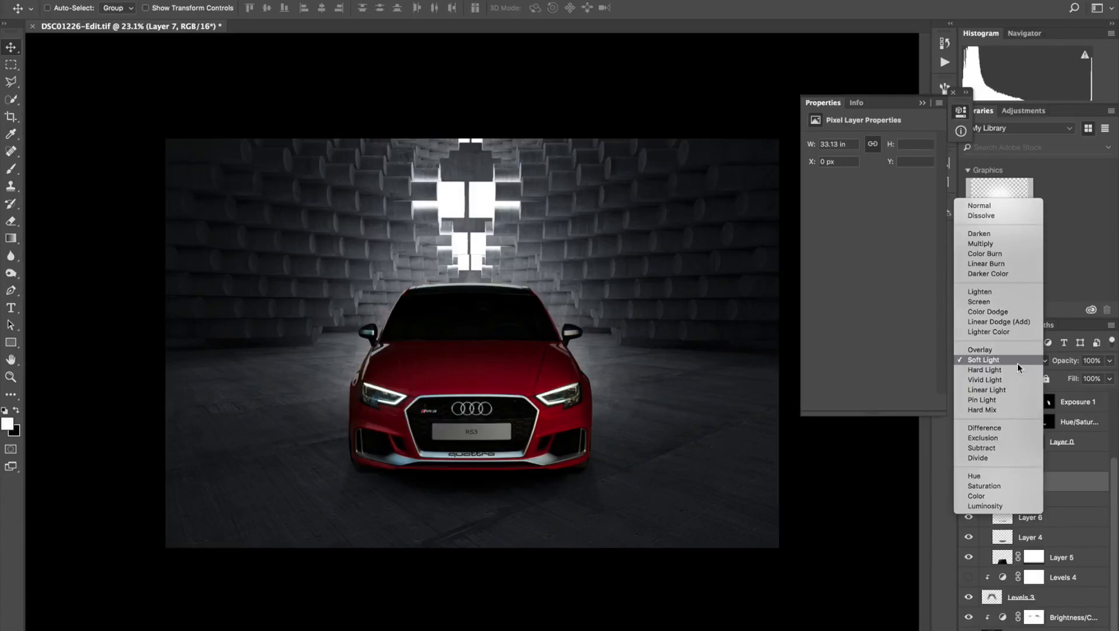
click(1017, 364)
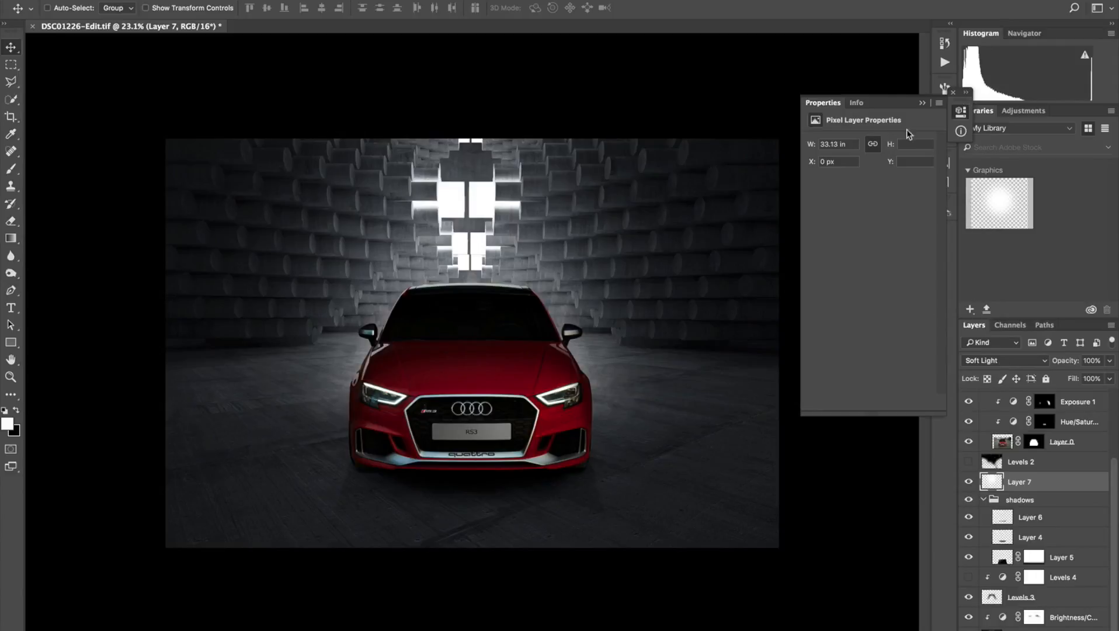
Collapse the layer properties and turn on the Levels 2 layer above Layer 7.
click(922, 103)
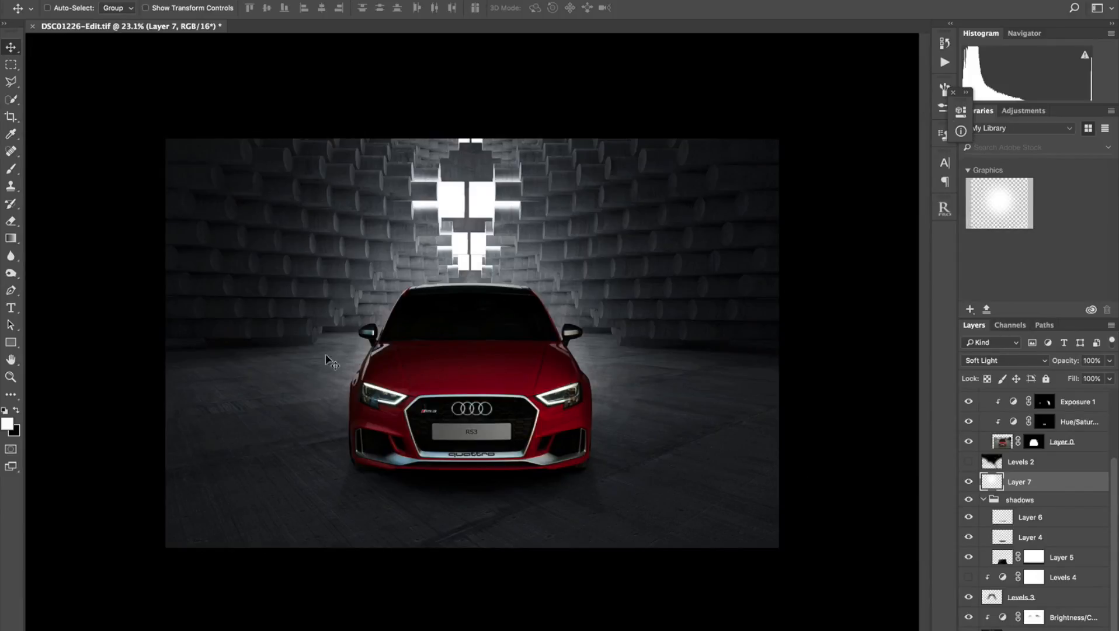
click(969, 462)
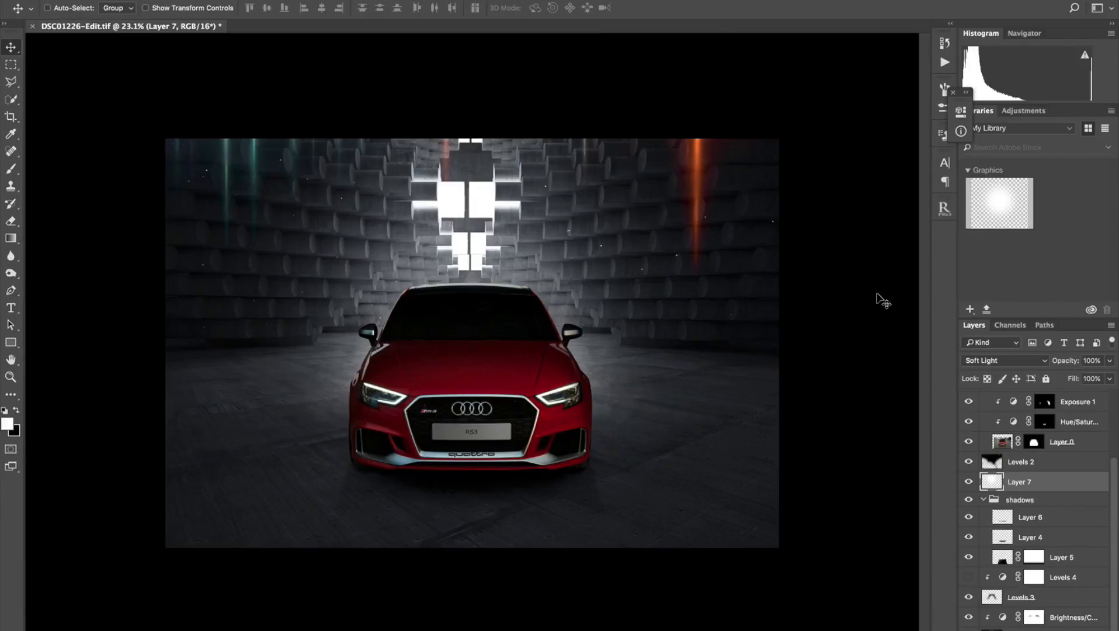
Switch to Lightroom, open DSC01226-Edit.tif for developing, and bring up its Basic adjustments.
key(super+Tab)
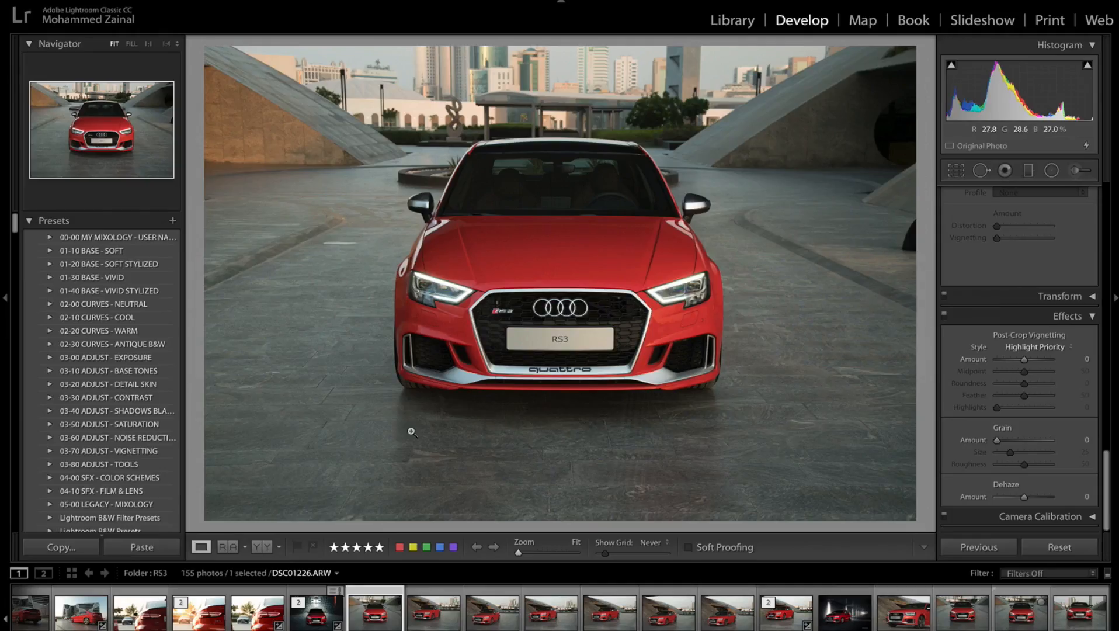
click(313, 614)
click(314, 618)
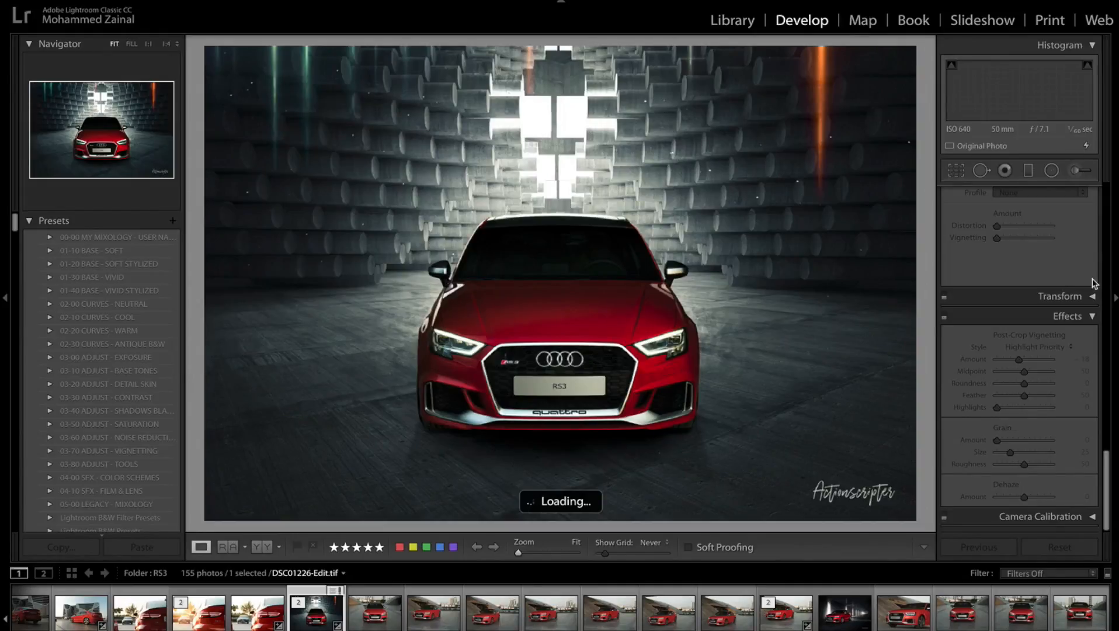
scroll(1036, 273, up, 3)
scroll(1035, 274, up, 10)
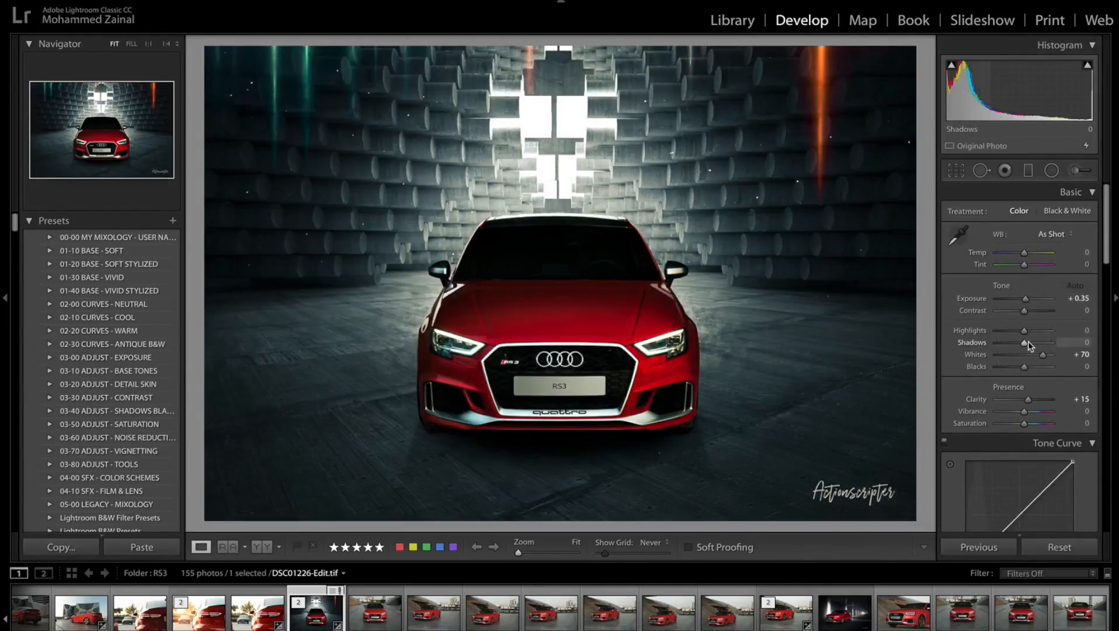
Lower the composite's Basic adjustments, setting Clarity to -9 and Whites to -2.
drag(1045, 356, 1025, 358)
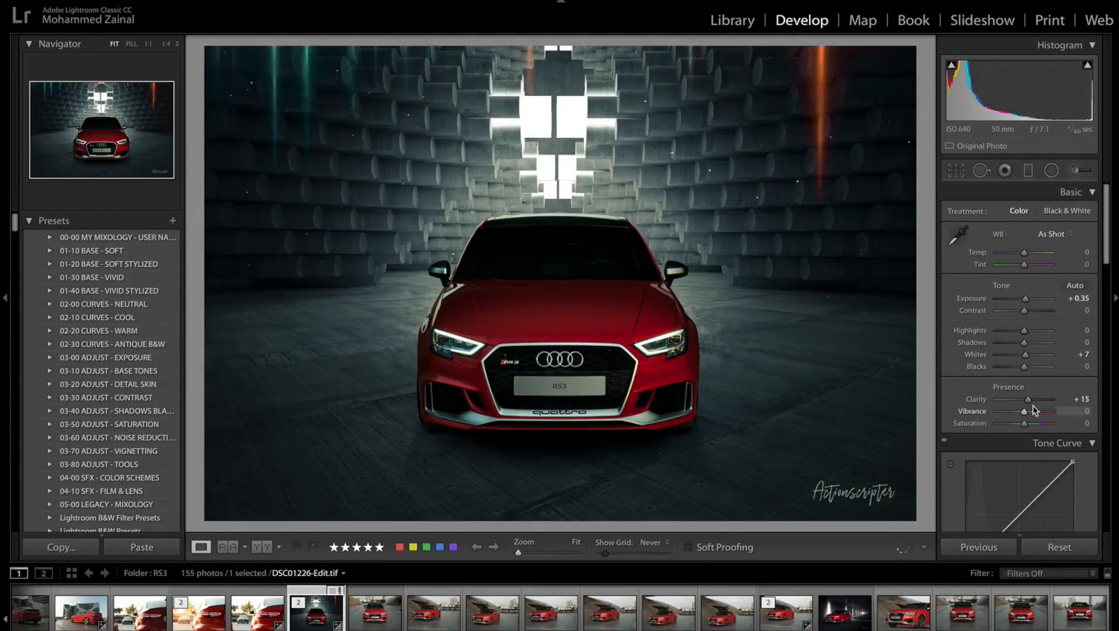
drag(1029, 399, 1023, 398)
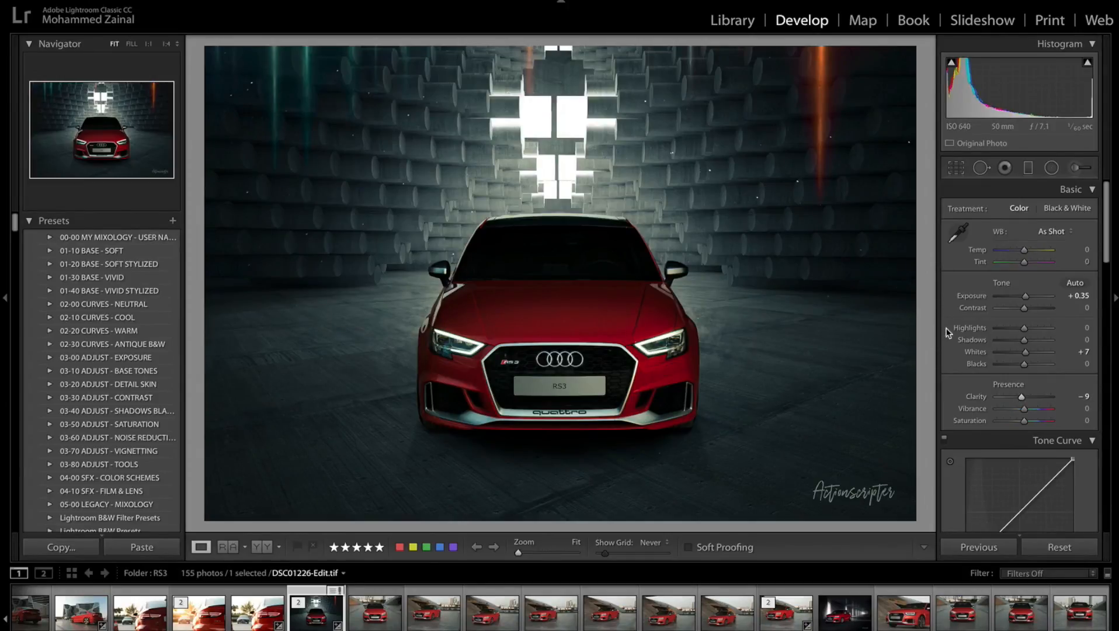
drag(1026, 352, 1023, 352)
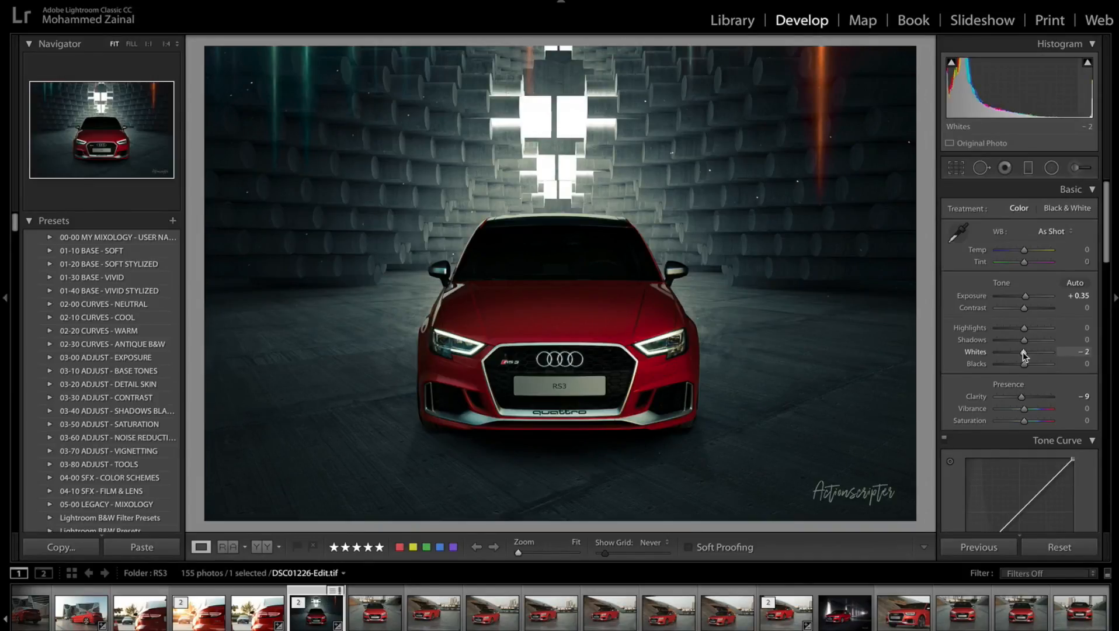
Raise Whites to +70 and undo the trial Whites and Clarity changes made in the Basic adjustments.
drag(1022, 351, 1043, 354)
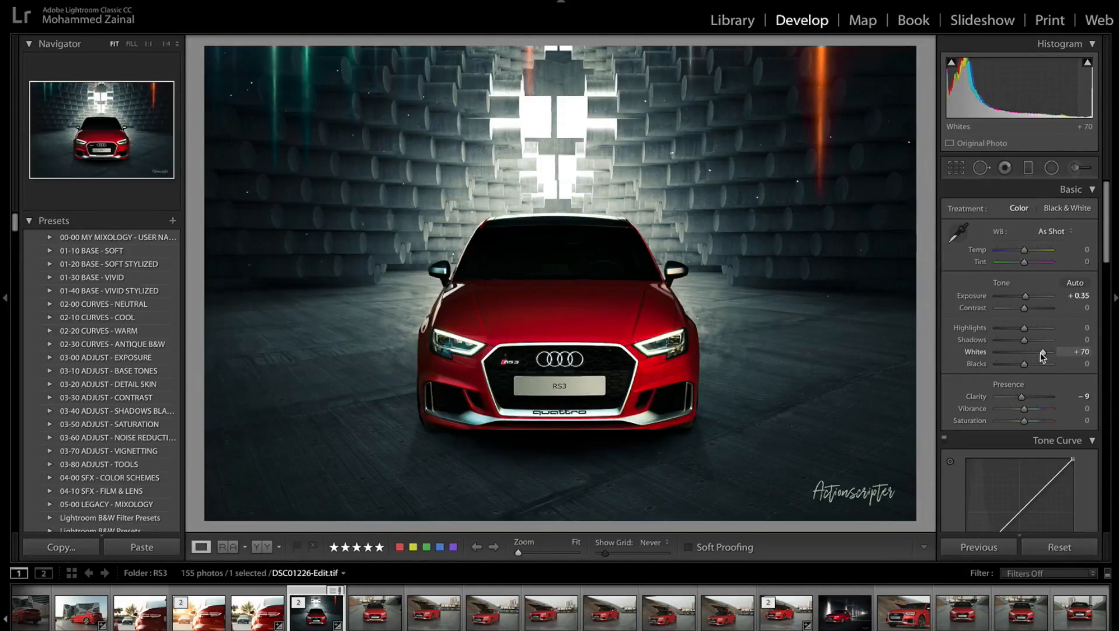
key(ctrl+z)
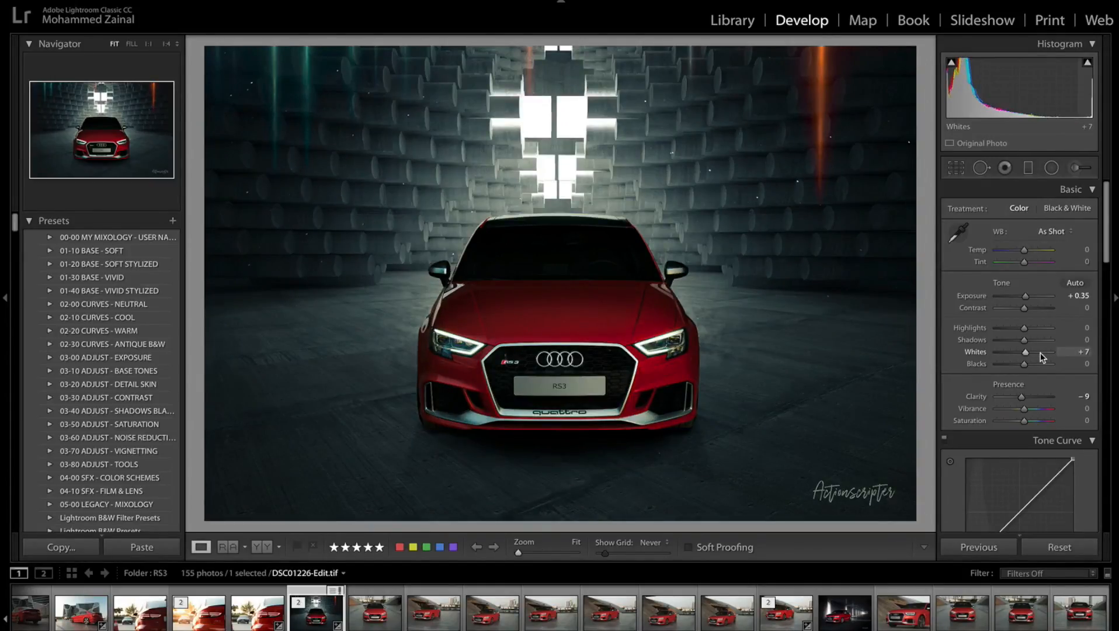
key(ctrl+z)
key(ctrl+z)
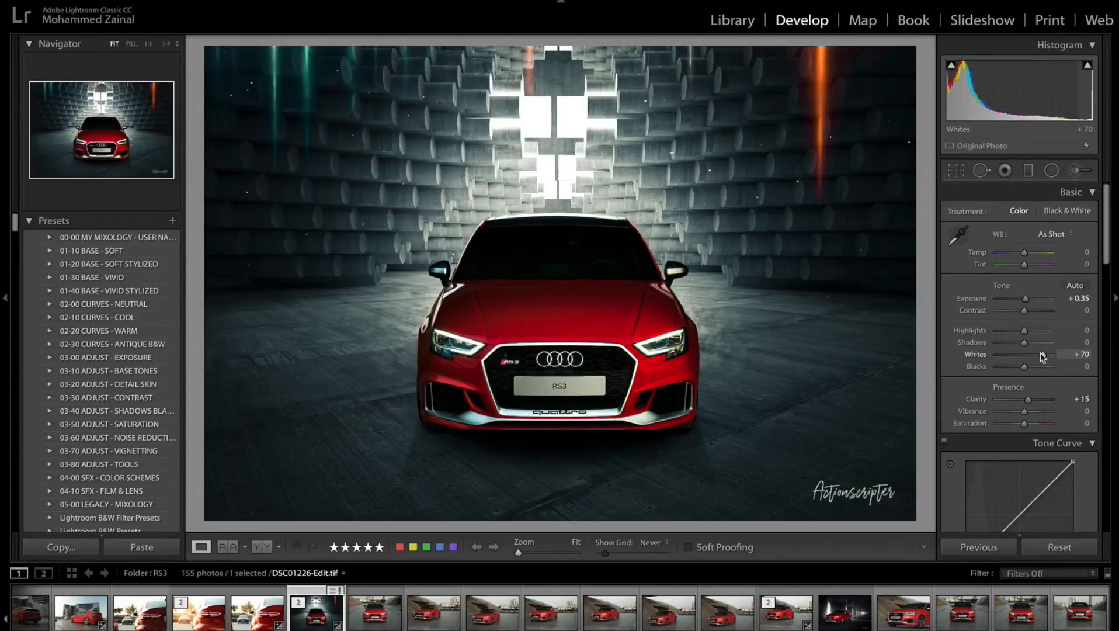
Review the composite's tone curve, HSL and Split Toning settings, examining the highlight and shadow tints.
scroll(1042, 354, down, 2)
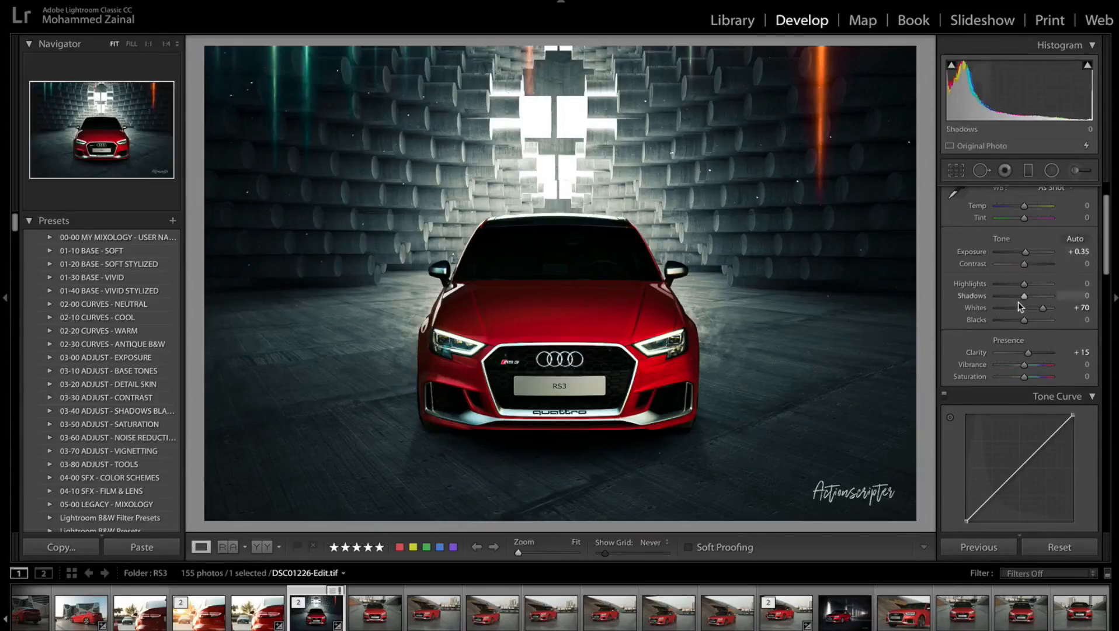
scroll(1017, 301, down, 4)
scroll(1017, 302, down, 8)
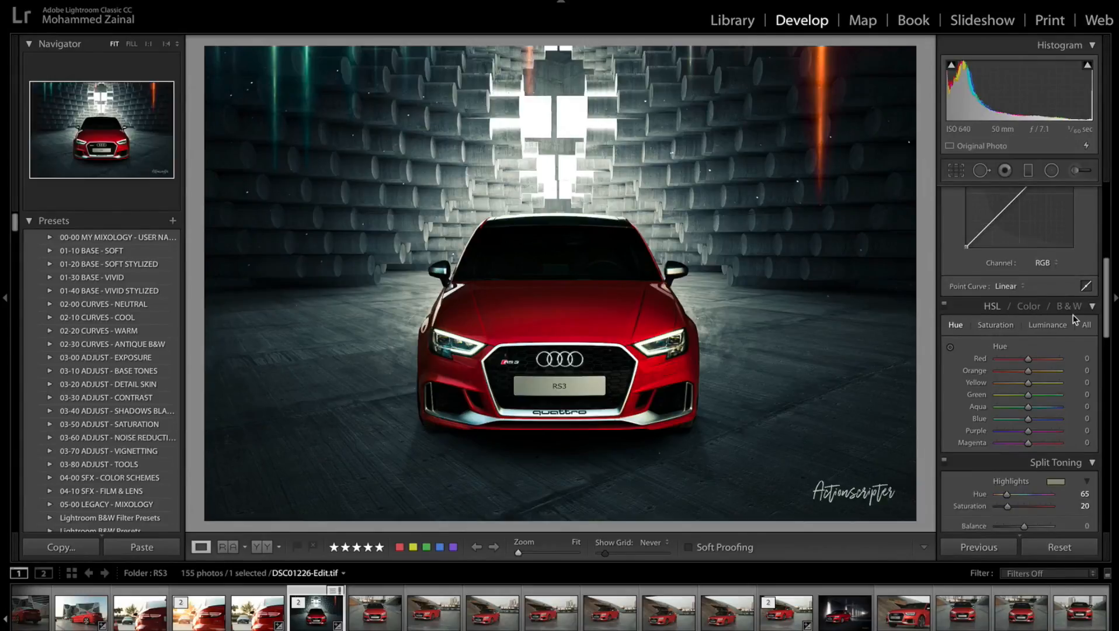
scroll(1023, 374, down, 4)
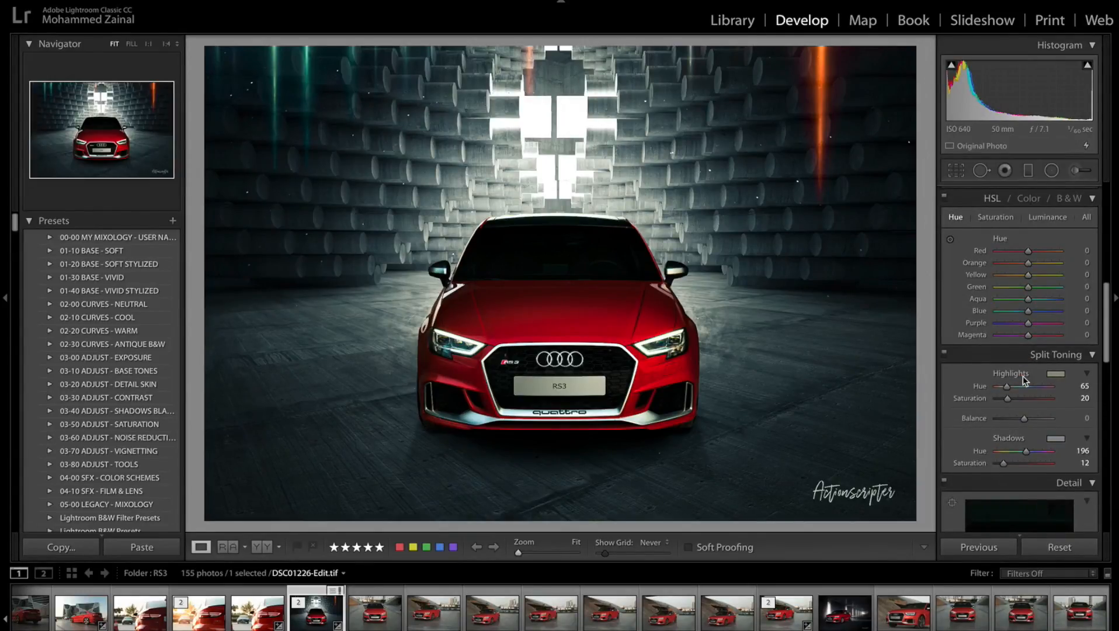
scroll(1023, 381, up, 1)
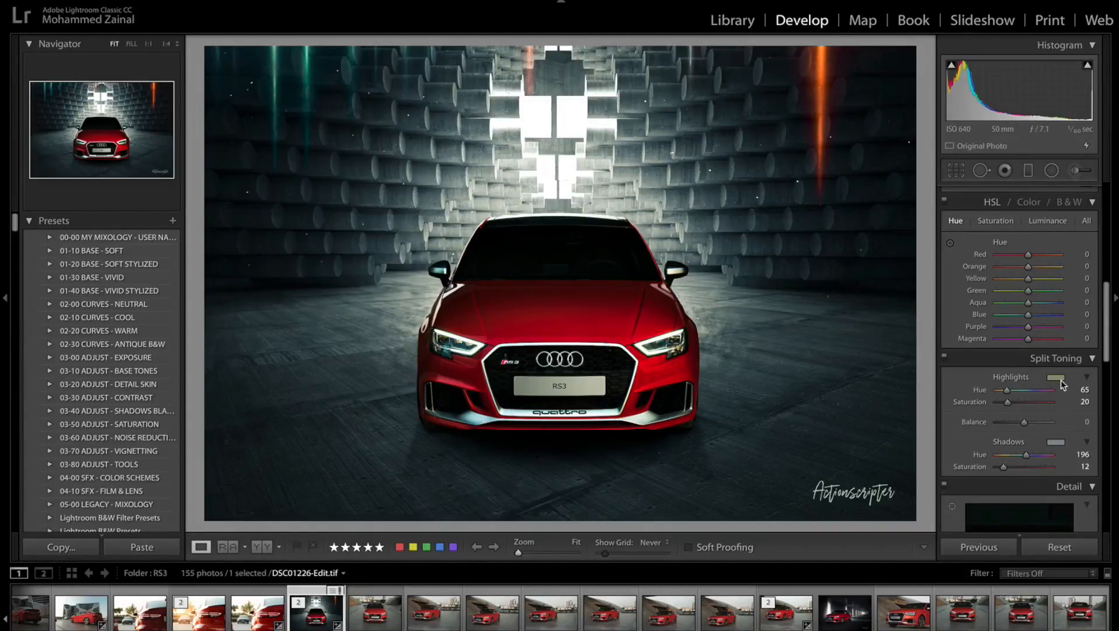
scroll(1061, 380, down, 3)
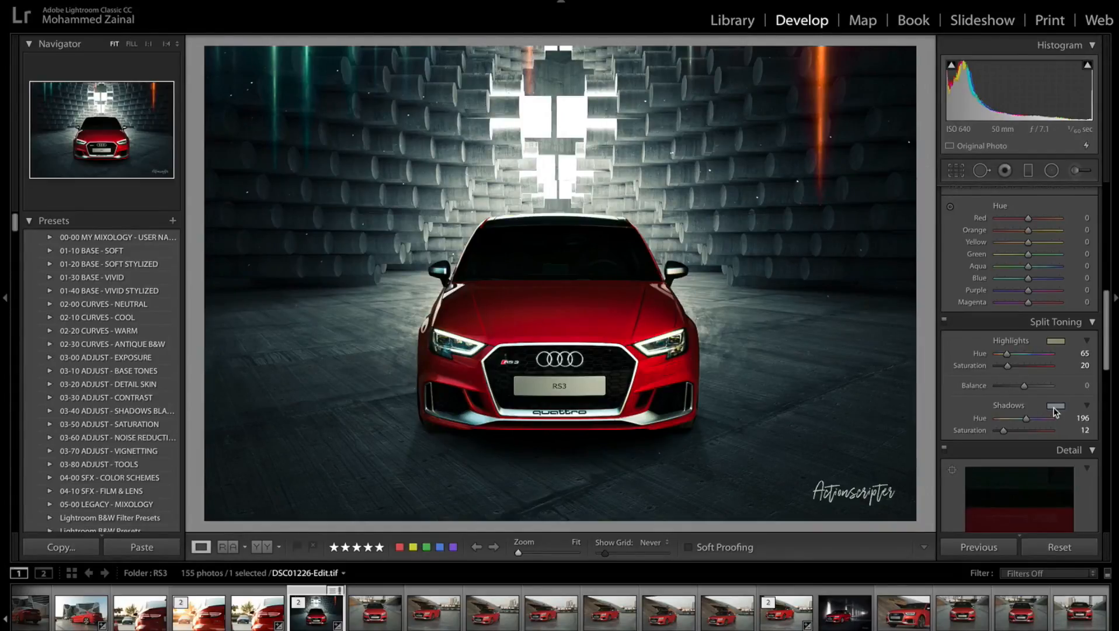
Review the Detail sharpening and masking, lens corrections, and the post-crop vignetting and grain settings under Effects.
scroll(1055, 412, down, 5)
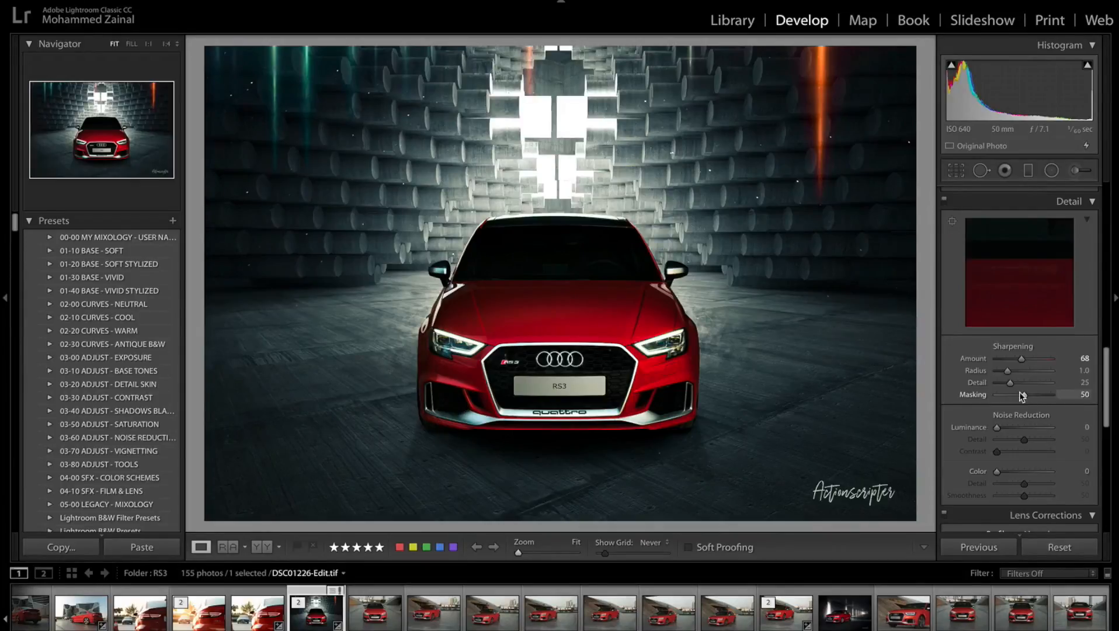
scroll(1022, 397, down, 10)
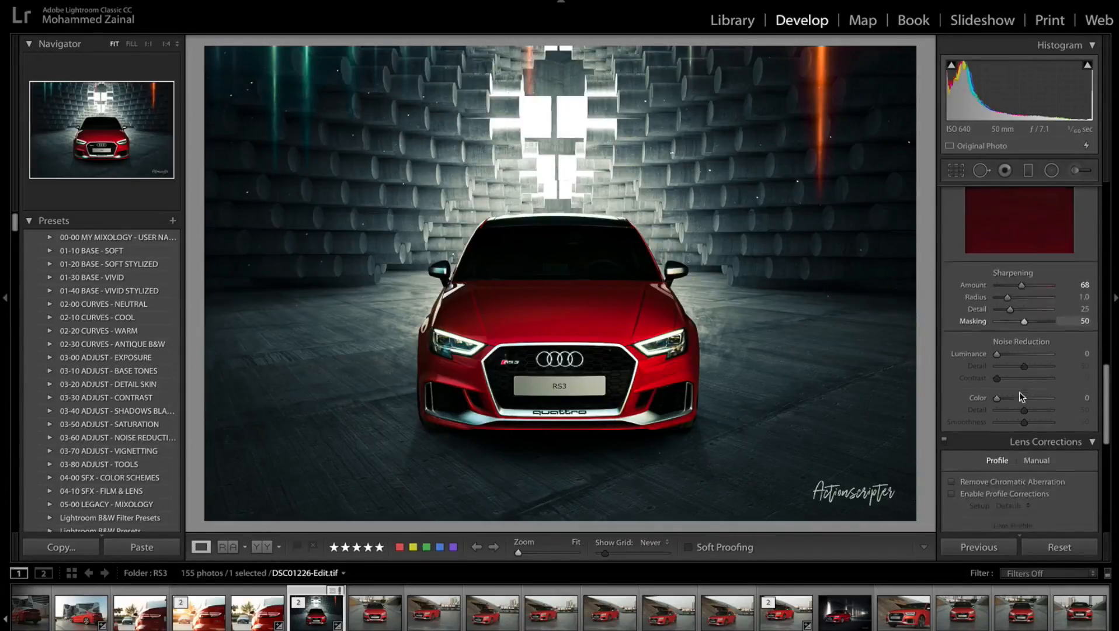
scroll(1022, 397, down, 3)
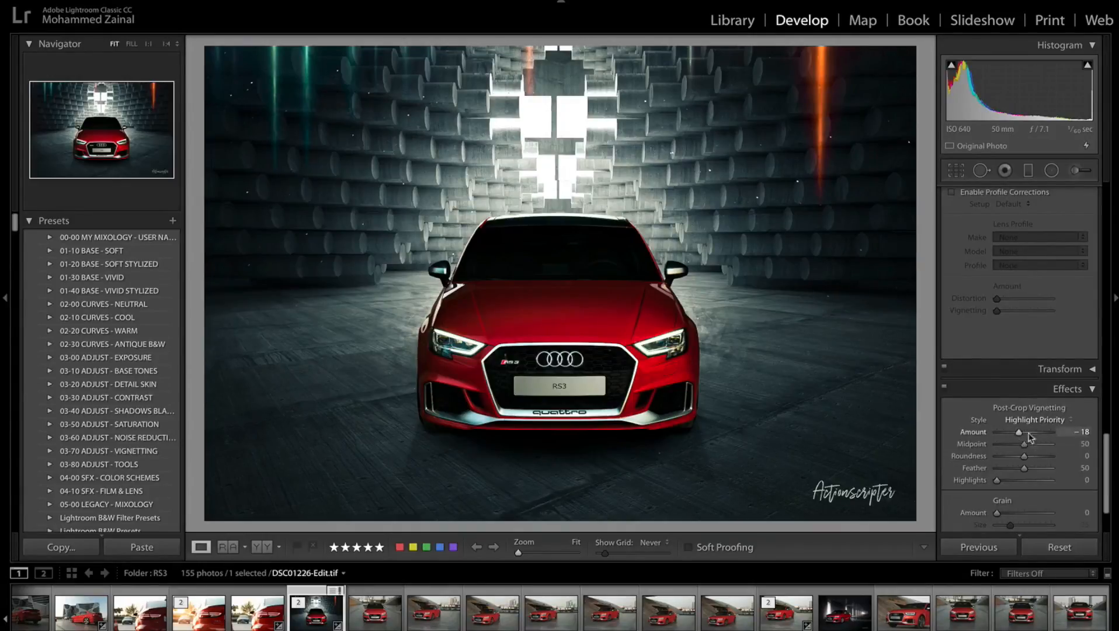
scroll(1037, 444, down, 3)
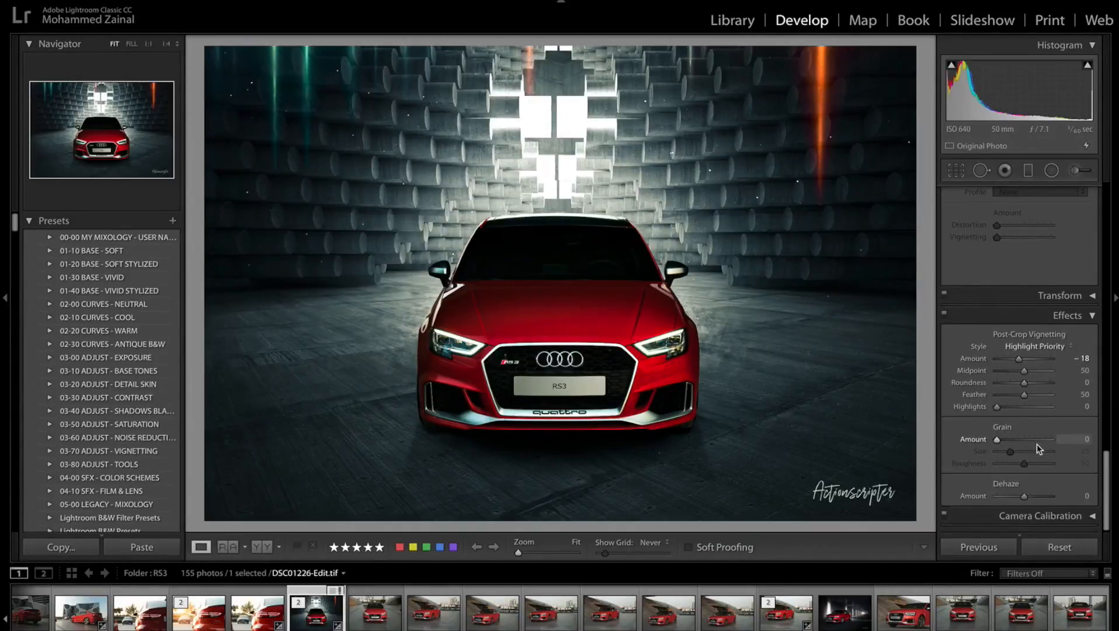